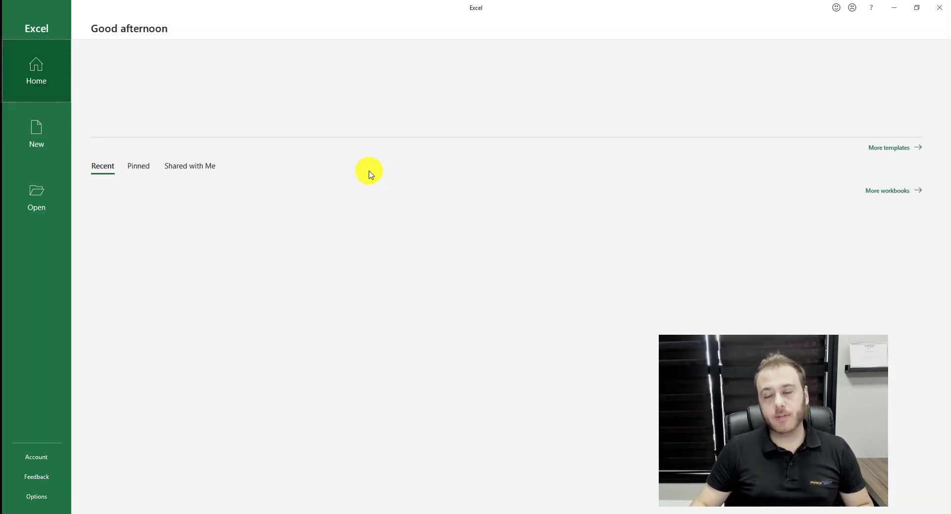
Start a blank workbook with headers Matricula and NomeFuncionario in A1:B1, autofitting column B.
{"action": "left_click", "coordinate": [152, 95]}
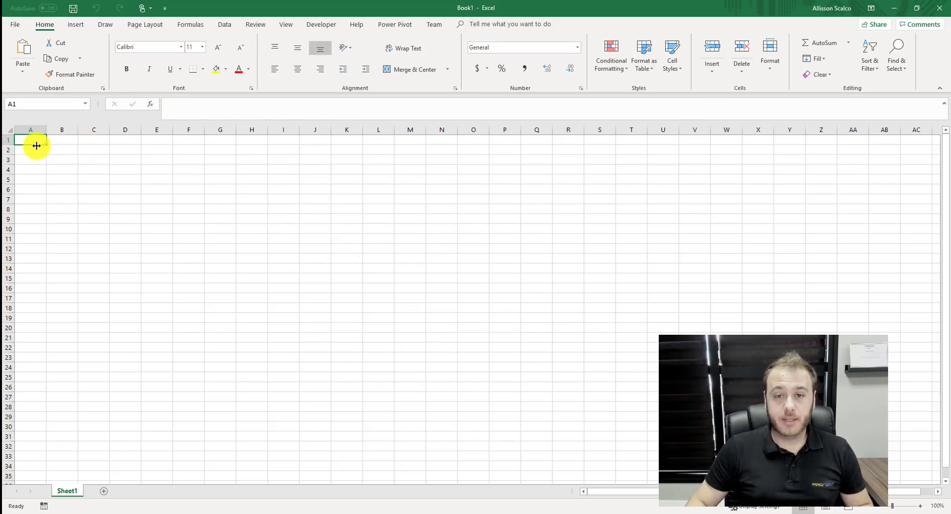
{"action": "type", "text": "Matr"}
{"action": "type", "text": "icula"}
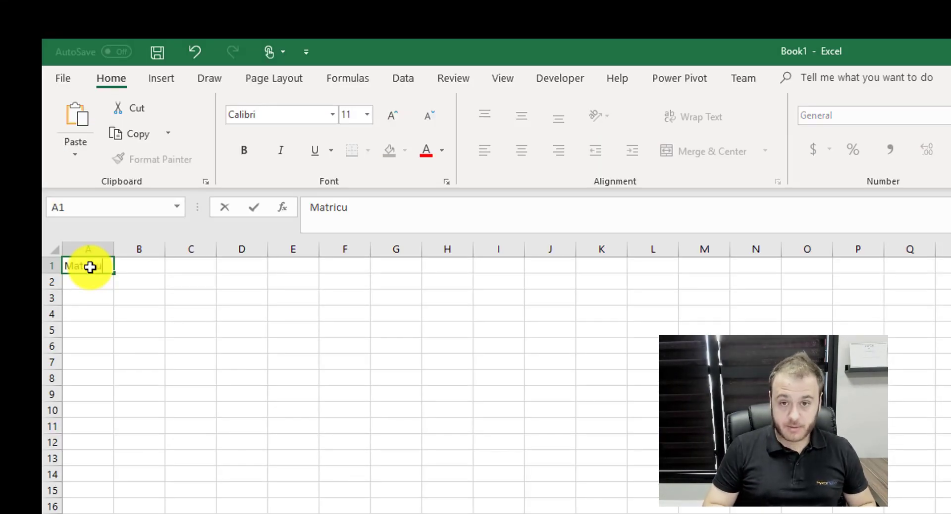
{"action": "left_click", "coordinate": [138, 265]}
{"action": "type", "text": "NomeFunciona"}
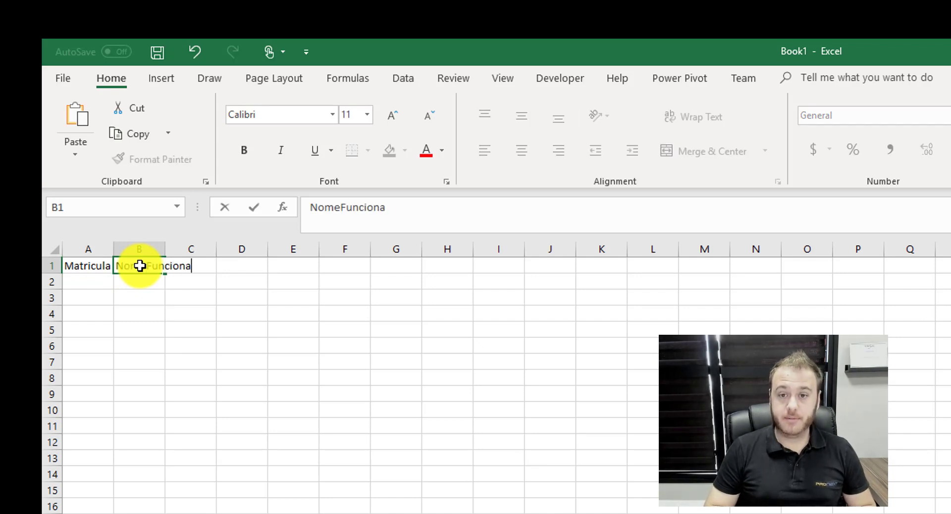
{"action": "type", "text": "rio"}
{"action": "key", "text": "Return"}
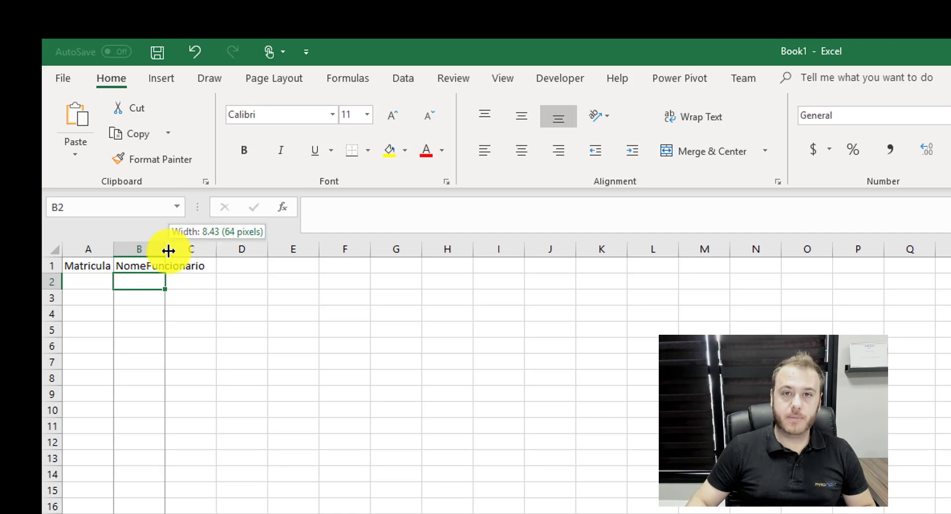
{"action": "double_click", "coordinate": [165, 249]}
Add the email header in C1 and widen column C.
{"action": "left_click", "coordinate": [214, 266]}
{"action": "type", "text": "email"}
{"action": "left_click", "coordinate": [378, 333]}
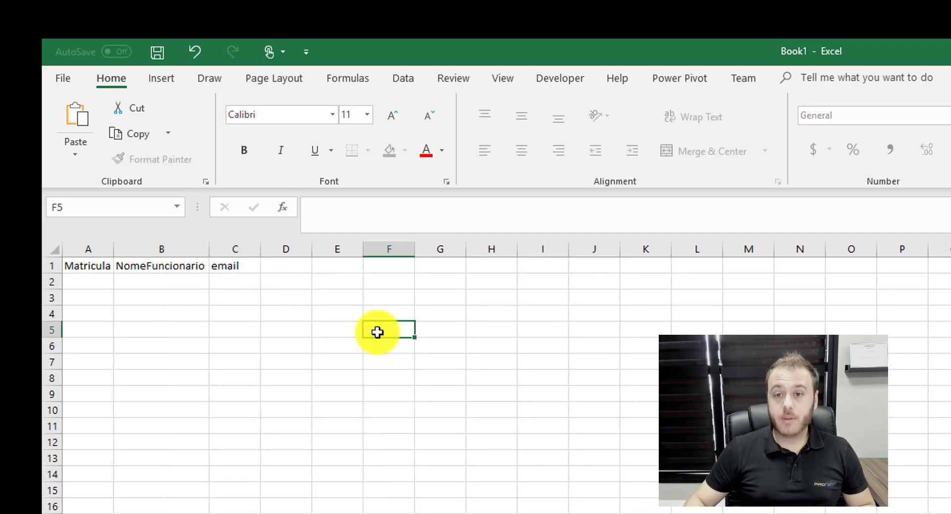
{"action": "left_click_drag", "start_coordinate": [260, 247], "coordinate": [273, 246]}
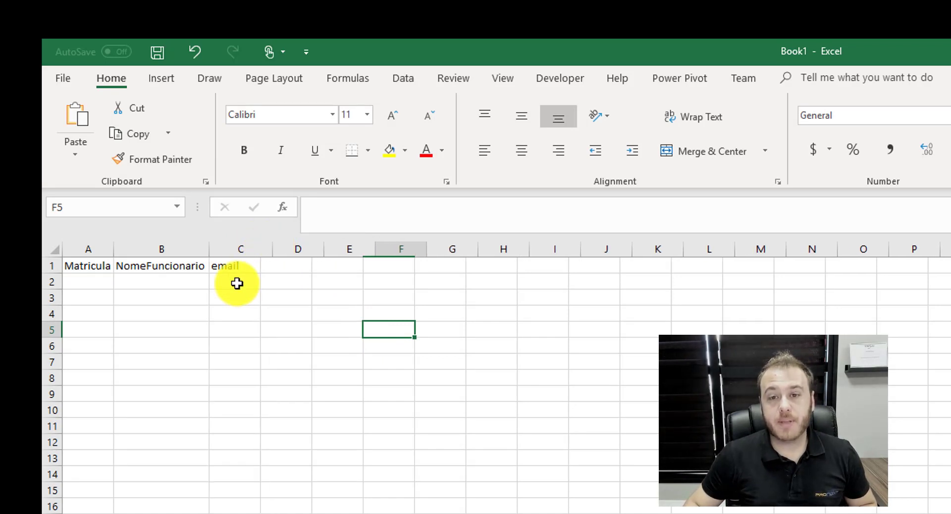
{"action": "left_click", "coordinate": [99, 282]}
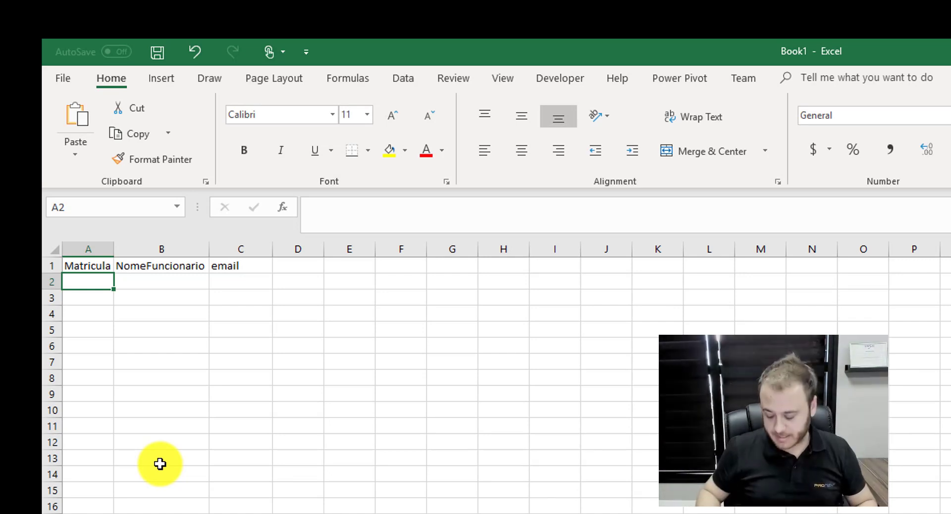
Enter the three employee ID numbers down cells A2:A4.
{"action": "type", "text": "1"}
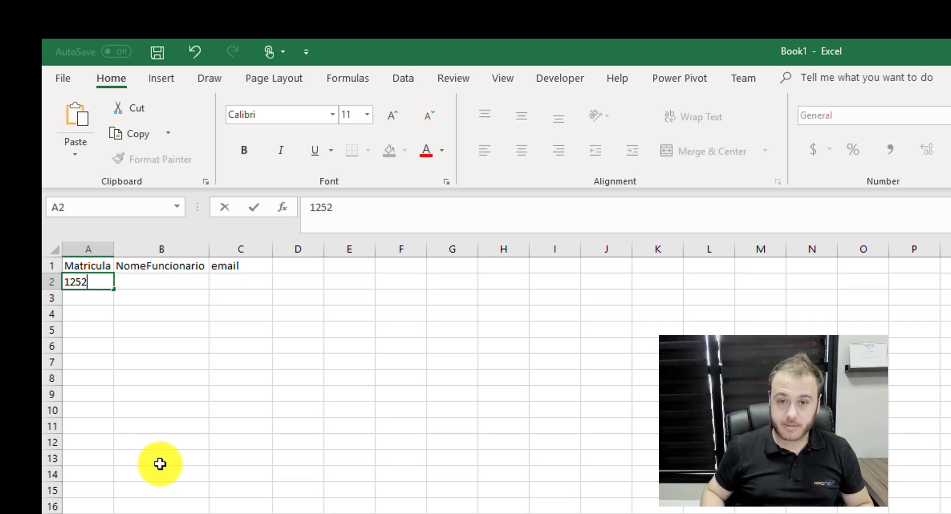
{"action": "type", "text": "252"}
{"action": "key", "text": "Return"}
{"action": "type", "text": "4"}
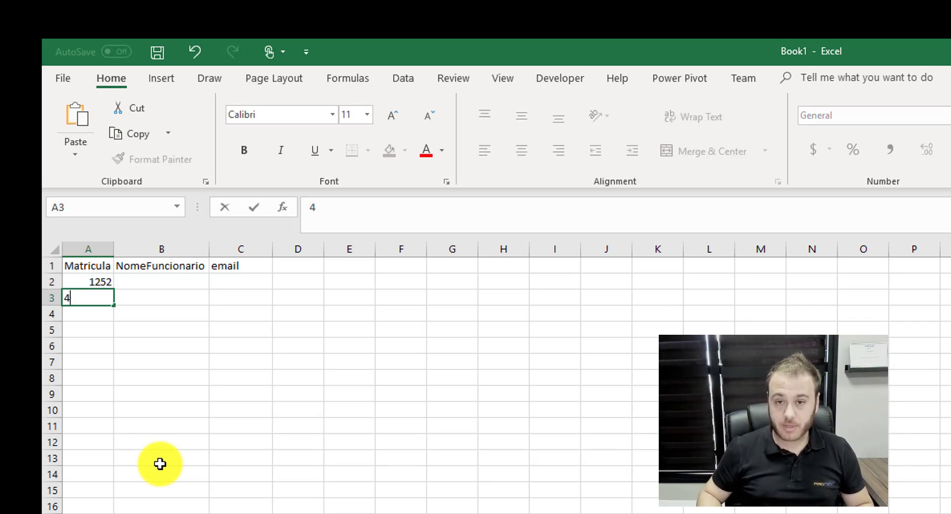
{"action": "key", "text": "Return"}
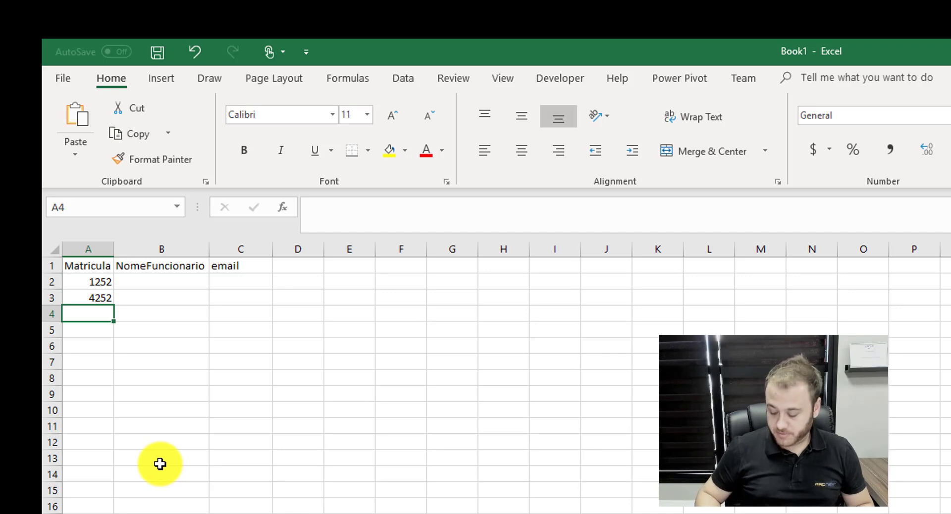
{"action": "type", "text": "4583"}
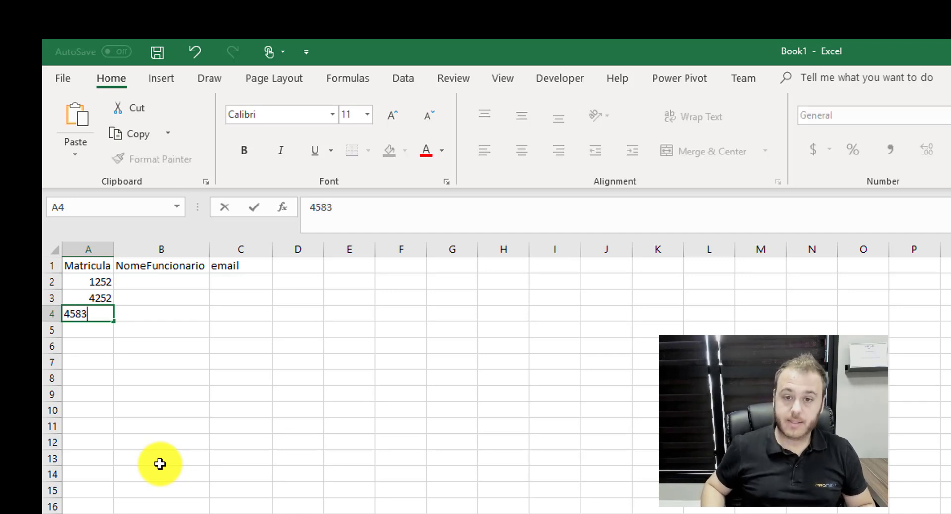
{"action": "key", "text": "Return"}
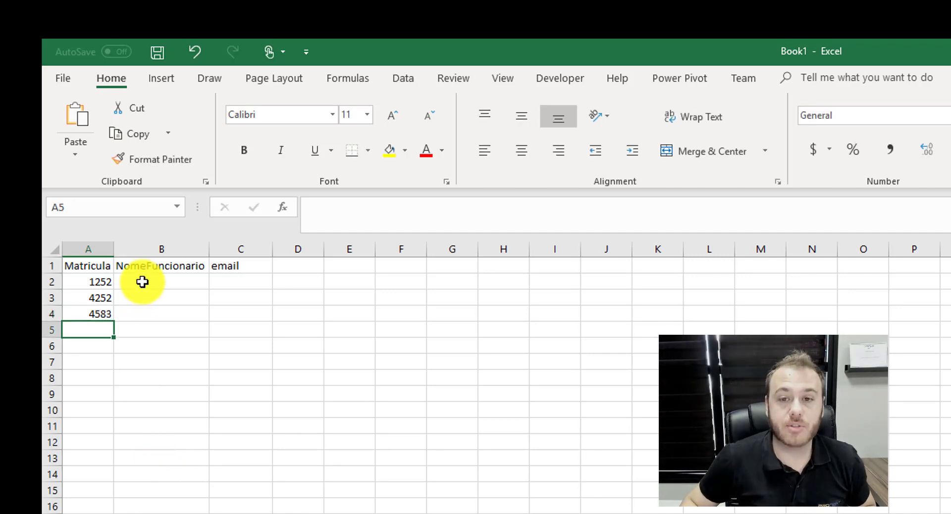
Enter the first employee's name and e-mail in B2:C2, autofitting column C.
{"action": "left_click", "coordinate": [141, 281]}
{"action": "key", "text": "Return"}
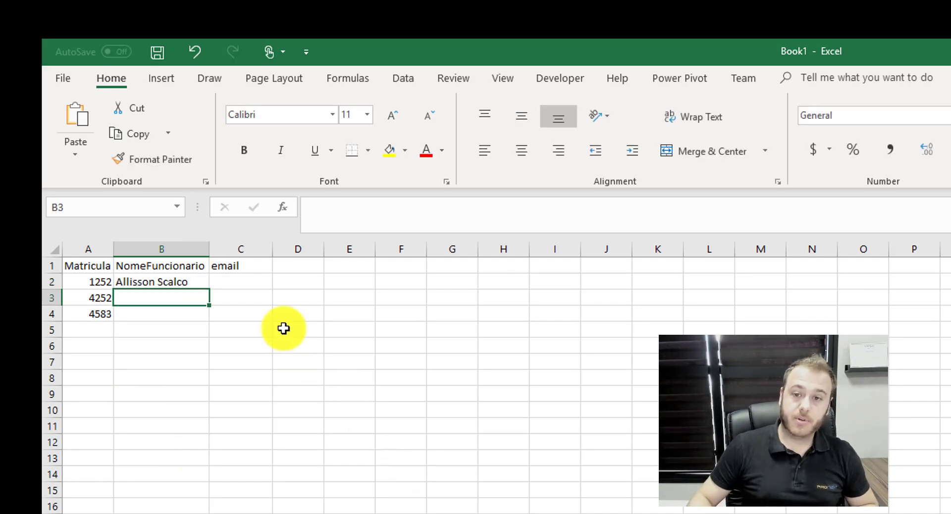
{"action": "left_click", "coordinate": [252, 280]}
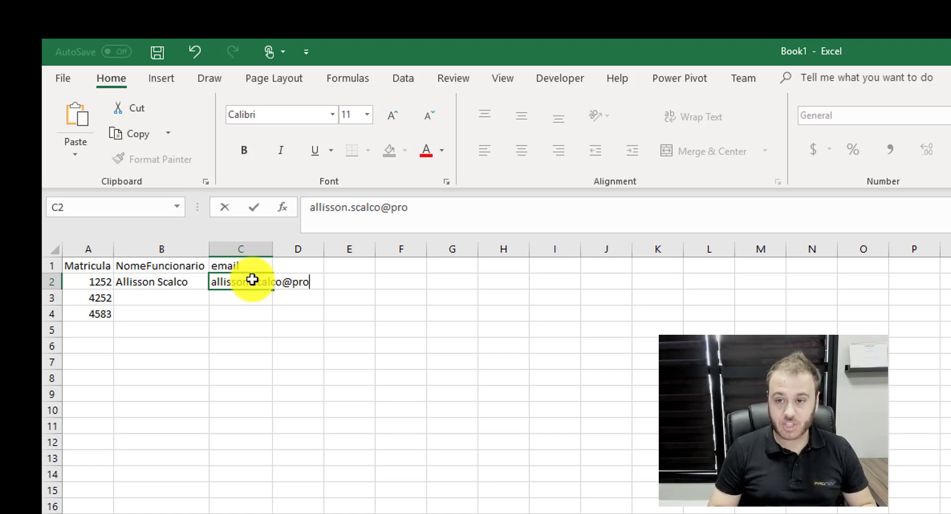
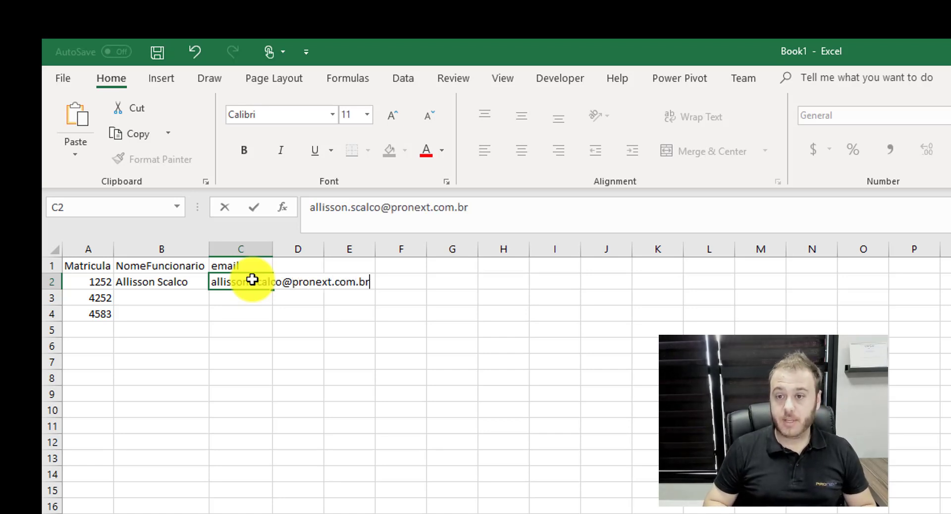
{"action": "key", "text": "Return"}
{"action": "double_click", "coordinate": [273, 249]}
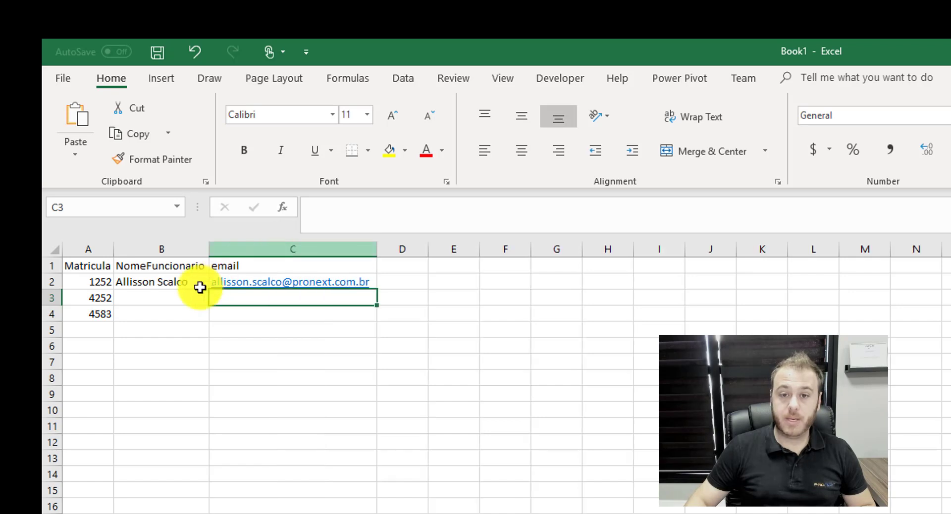
Enter the second employee's name and e-mail in B3:C3.
{"action": "left_click", "coordinate": [171, 296]}
{"action": "type", "text": "Teste 2"}
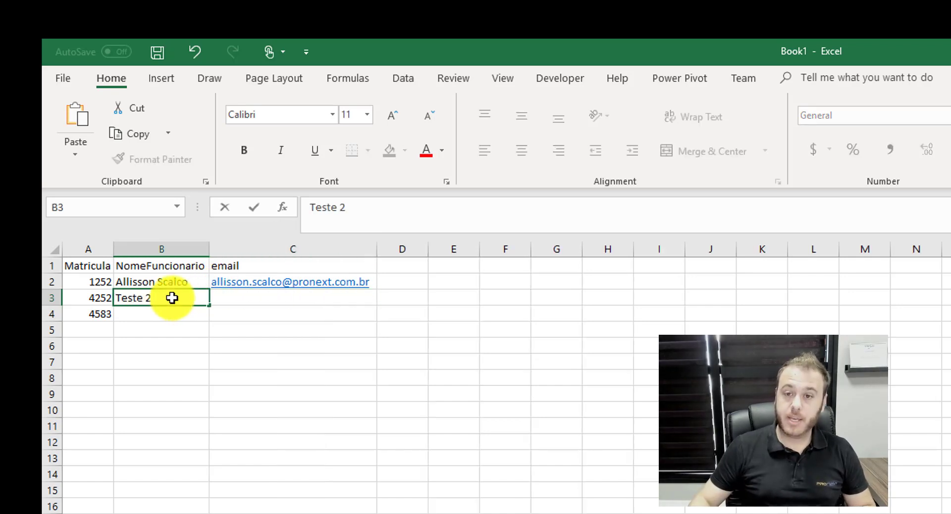
{"action": "left_click", "coordinate": [223, 297]}
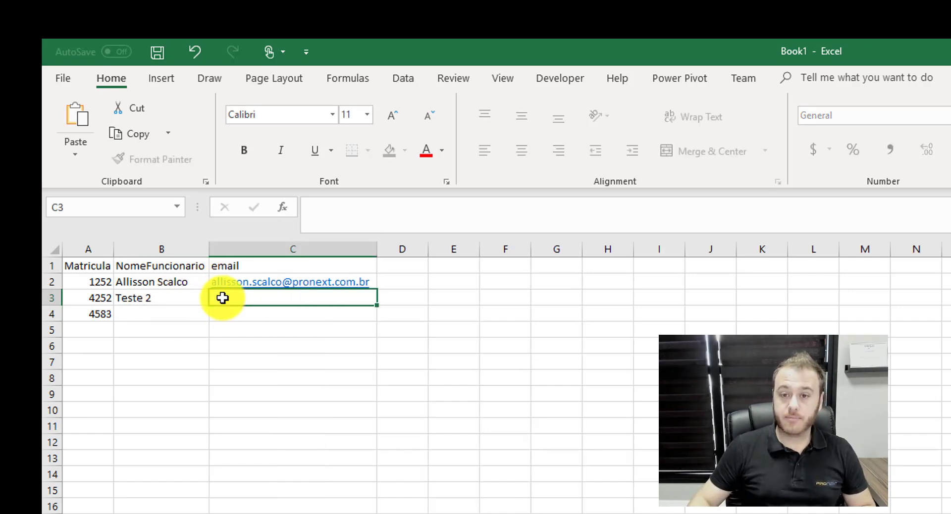
{"action": "key", "text": "Return"}
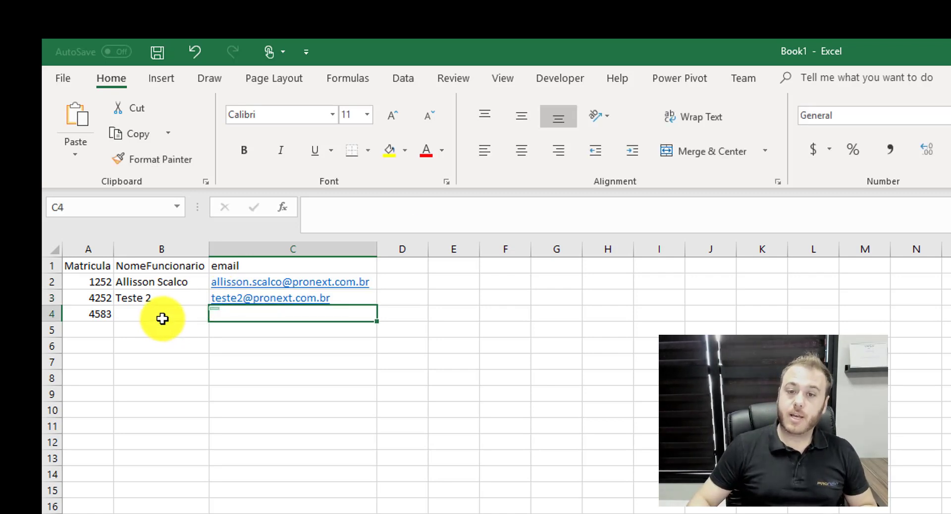
Enter the third employee's name and e-mail in B4:C4, fixing the autocomplete, then select A1:C4.
{"action": "left_click", "coordinate": [159, 314]}
{"action": "type", "text": "Teste"}
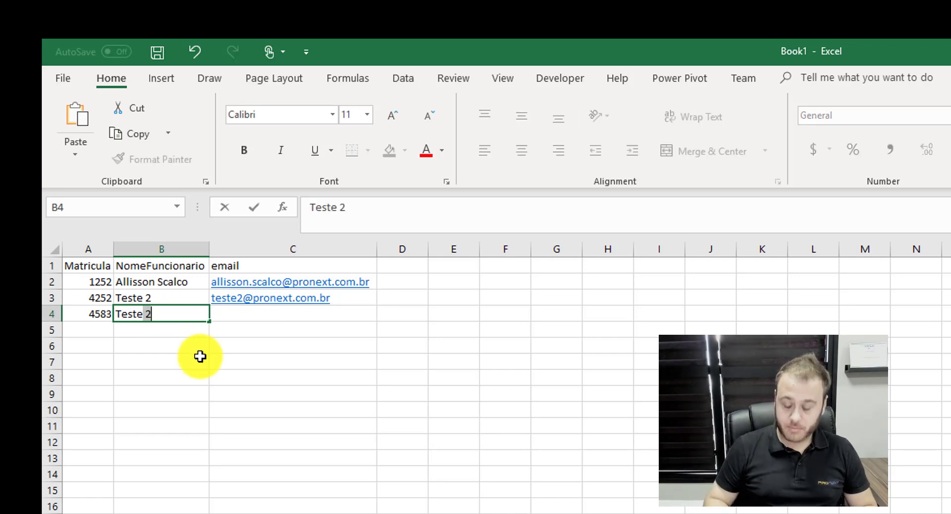
{"action": "type", "text": "3"}
{"action": "left_click", "coordinate": [244, 313]}
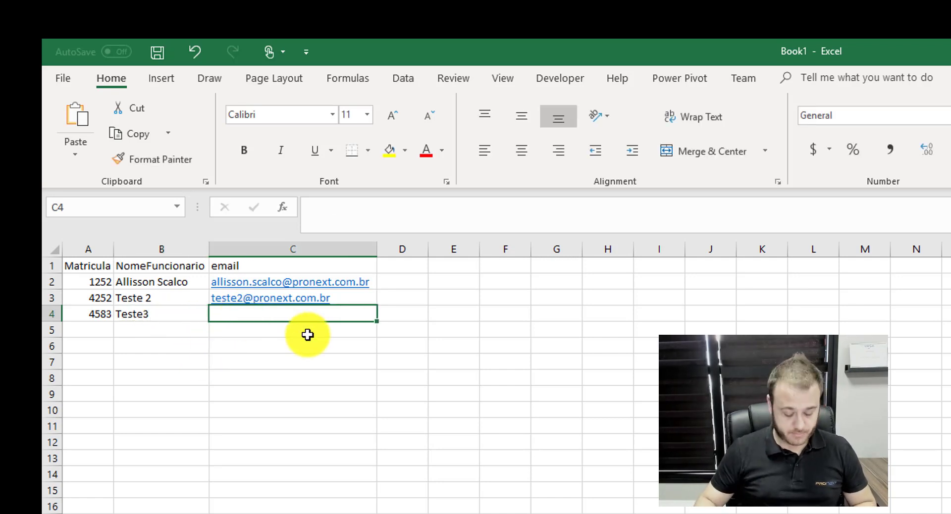
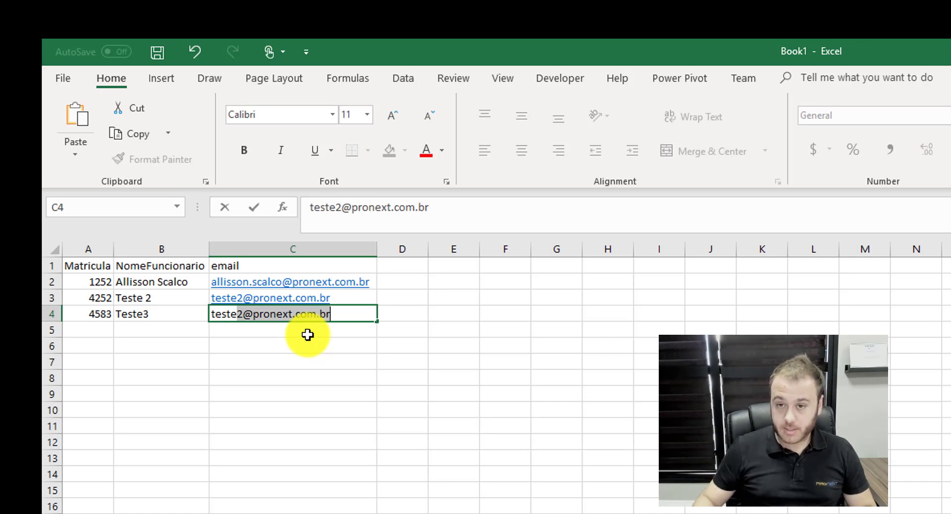
{"action": "left_click", "coordinate": [243, 314]}
{"action": "key", "text": "BackSpace"}
{"action": "type", "text": "3"}
{"action": "key", "text": "Return"}
{"action": "left_click", "coordinate": [262, 468]}
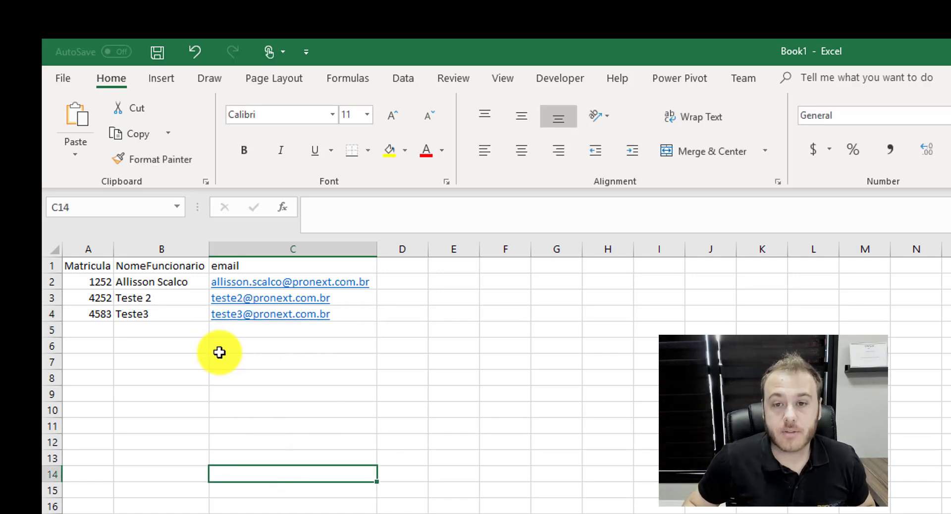
{"action": "left_click_drag", "start_coordinate": [90, 270], "coordinate": [284, 314]}
Format A1:C4 as a table with headers and rename it cadFuncionarios.
{"action": "left_click", "coordinate": [171, 83]}
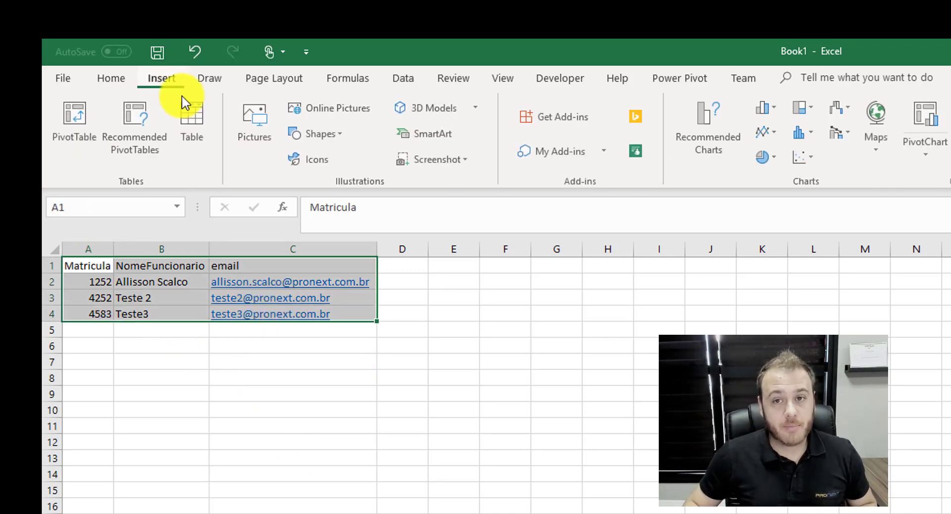
{"action": "left_click", "coordinate": [196, 123]}
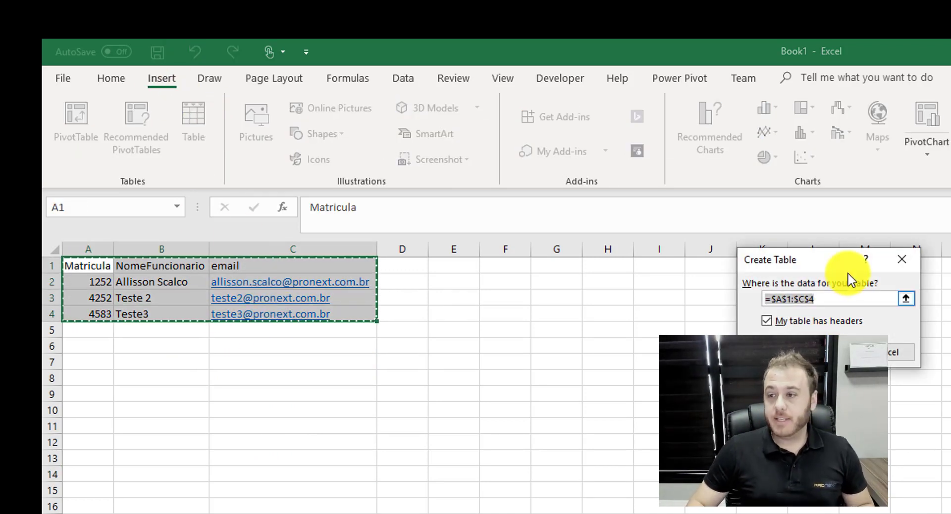
{"action": "left_click", "coordinate": [855, 352]}
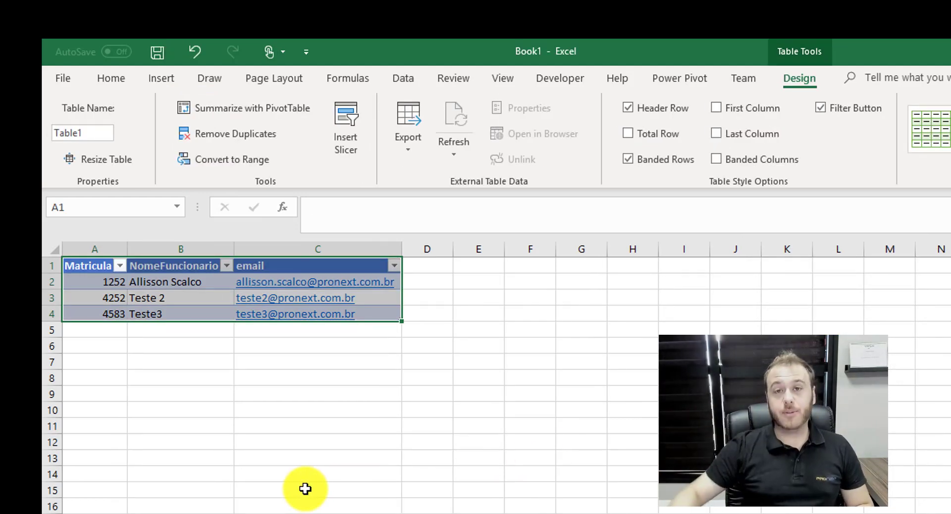
{"action": "left_click", "coordinate": [92, 133]}
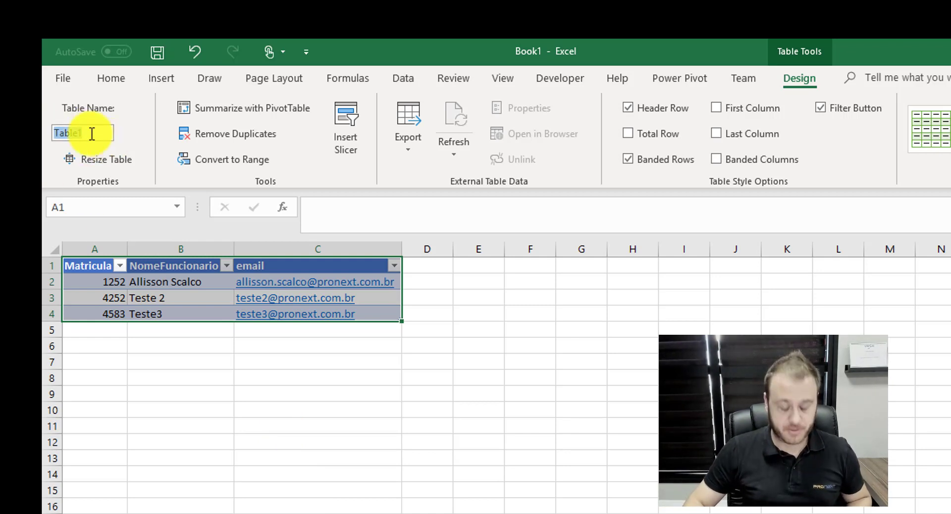
{"action": "type", "text": "cadFuncionar"}
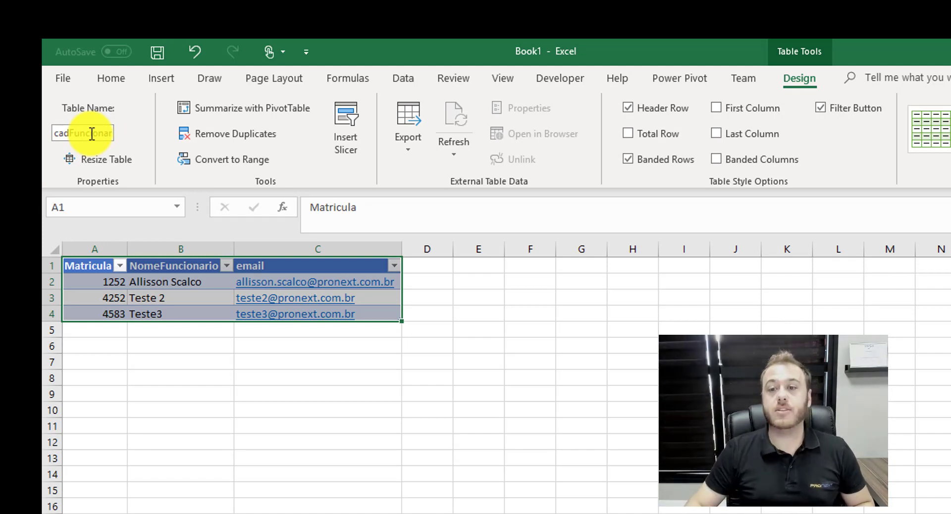
{"action": "left_click", "coordinate": [195, 422]}
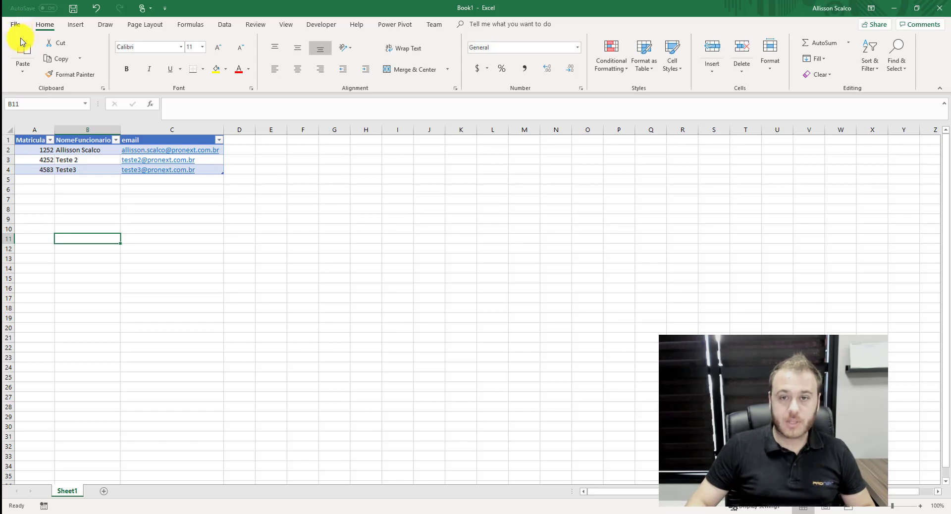
Save the workbook to OneDrive - ProNext as Funcionarios.xlsx and close it.
{"action": "left_click", "coordinate": [64, 79]}
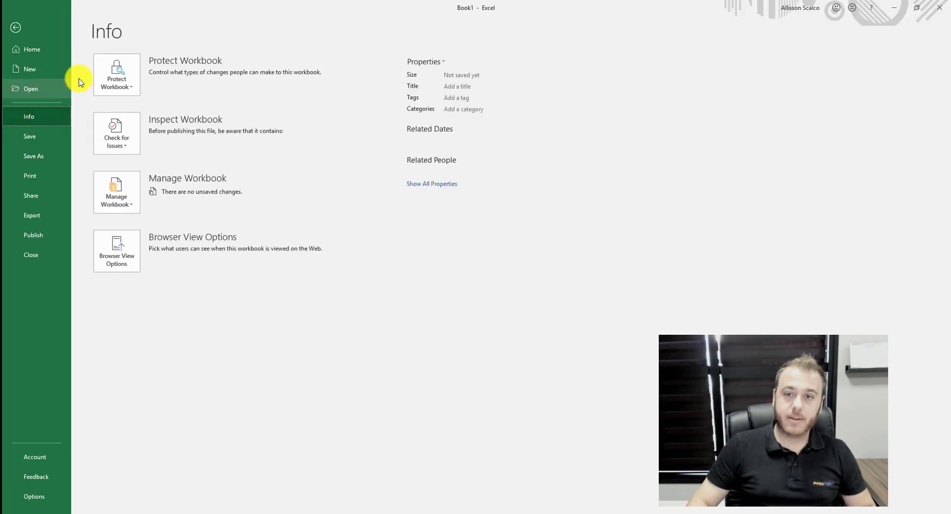
{"action": "left_click", "coordinate": [32, 136]}
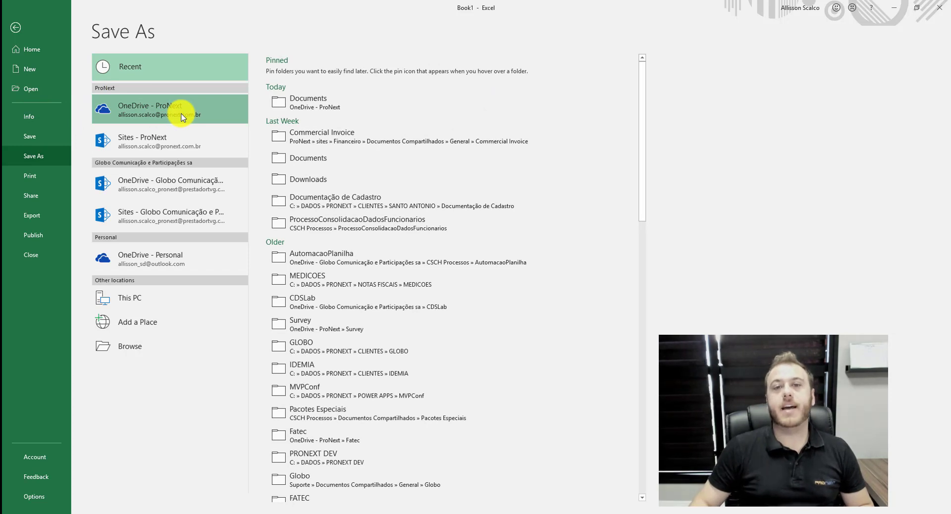
{"action": "left_click", "coordinate": [181, 117]}
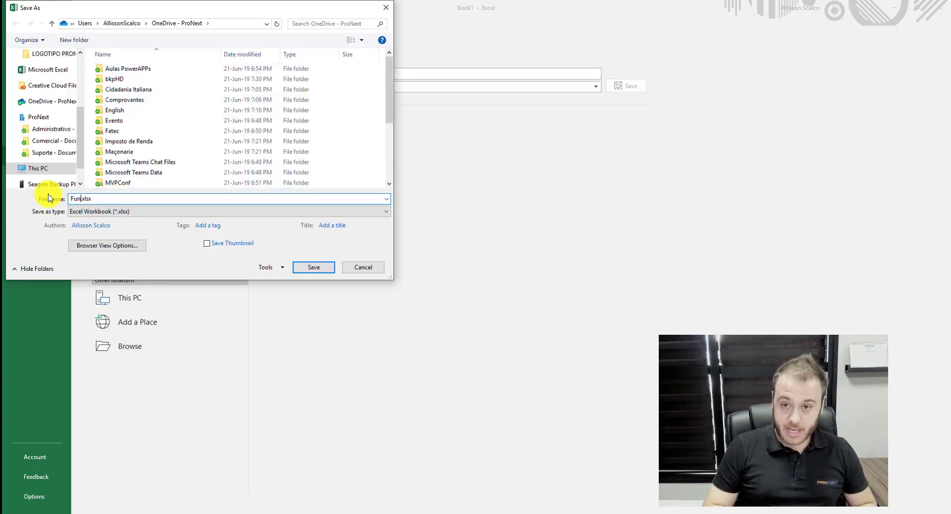
{"action": "type", "text": "os"}
{"action": "key", "text": "Return"}
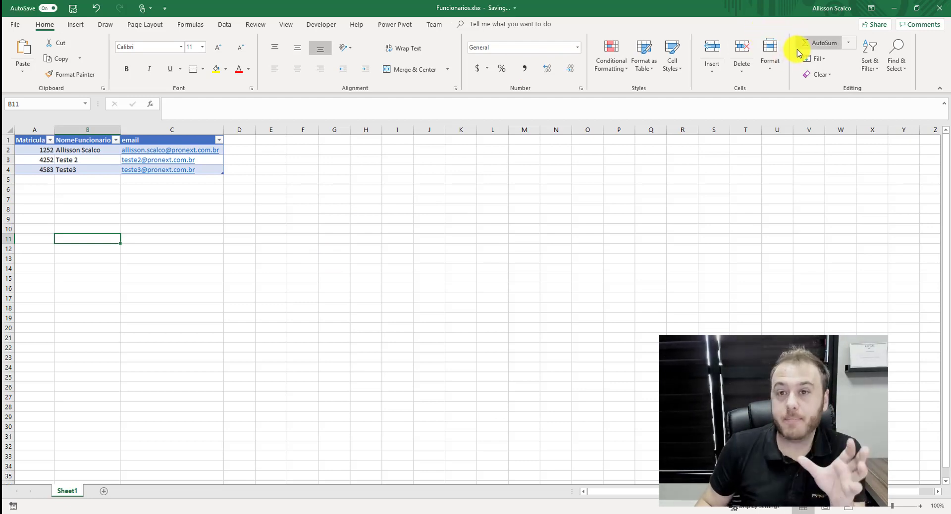
{"action": "left_click", "coordinate": [940, 8]}
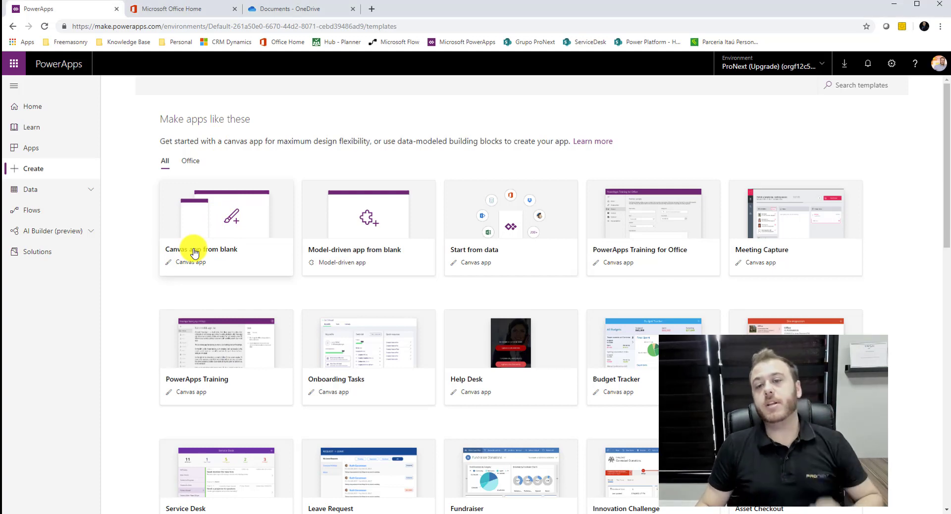
Create a blank Phone-format canvas app named CrachaDigital.
{"action": "left_click", "coordinate": [193, 253]}
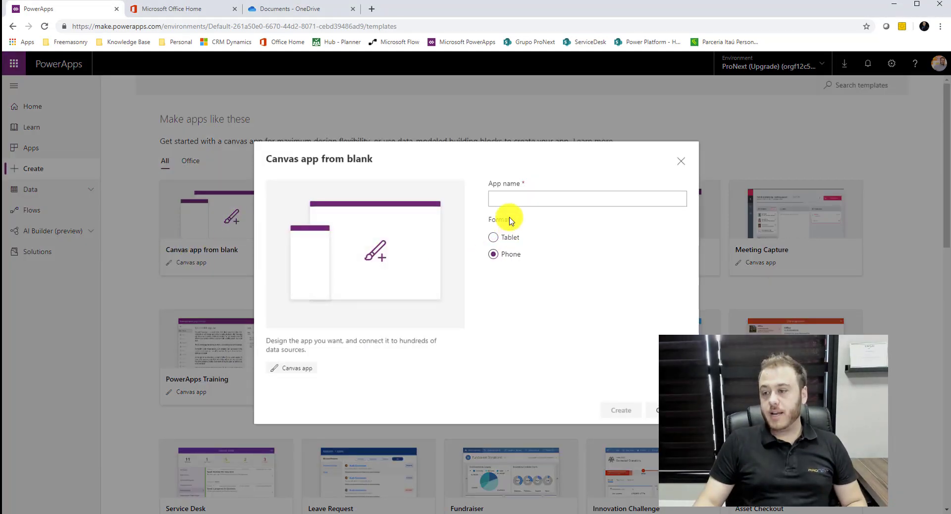
{"action": "left_click", "coordinate": [517, 204]}
{"action": "type", "text": "Cracha"}
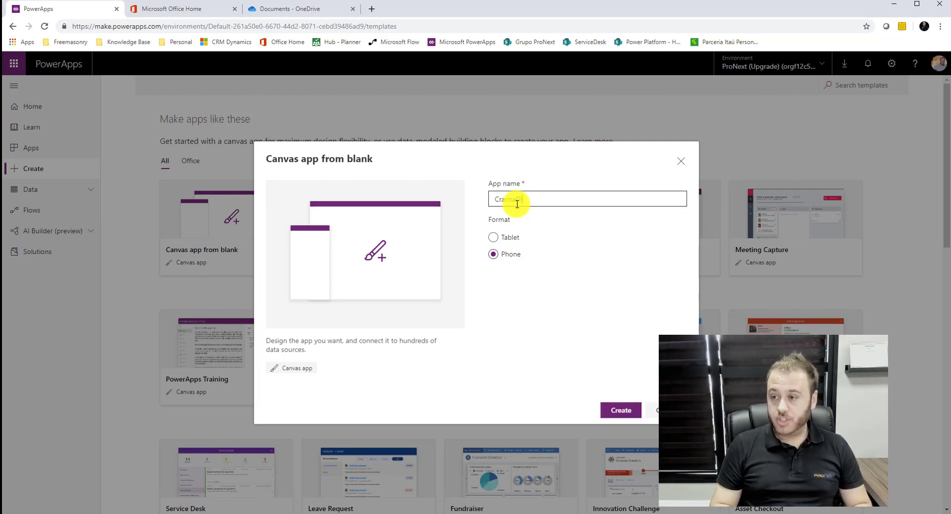
{"action": "type", "text": "Digital"}
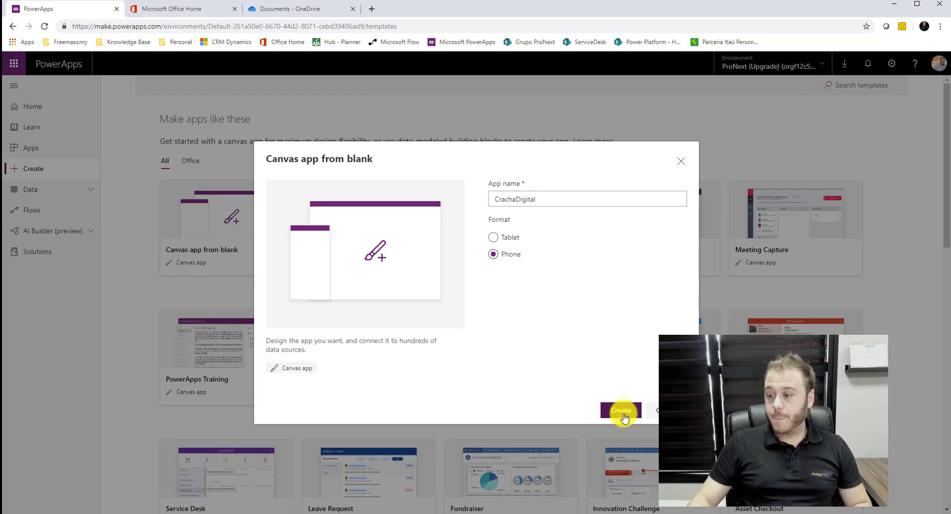
{"action": "left_click", "coordinate": [621, 410]}
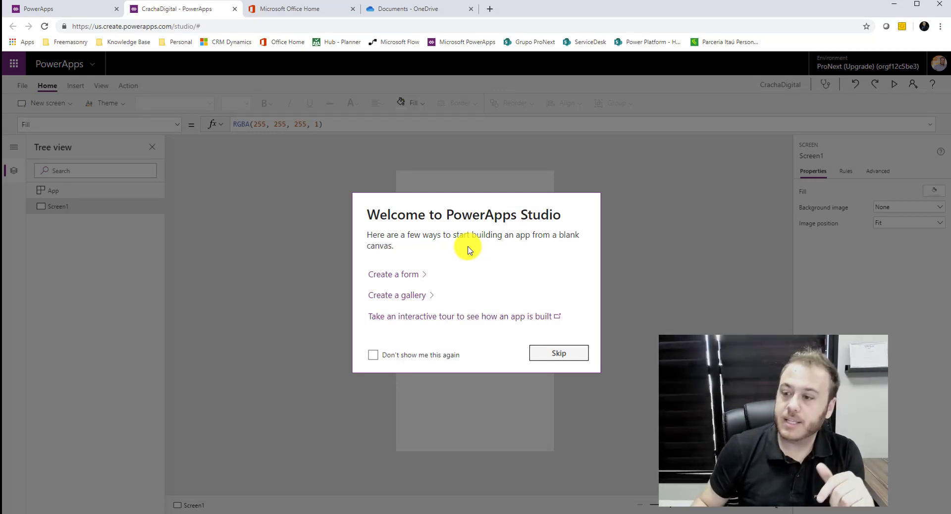
Skip the Welcome dialog and show the Data sources pane from the View tab.
{"action": "left_click", "coordinate": [545, 353]}
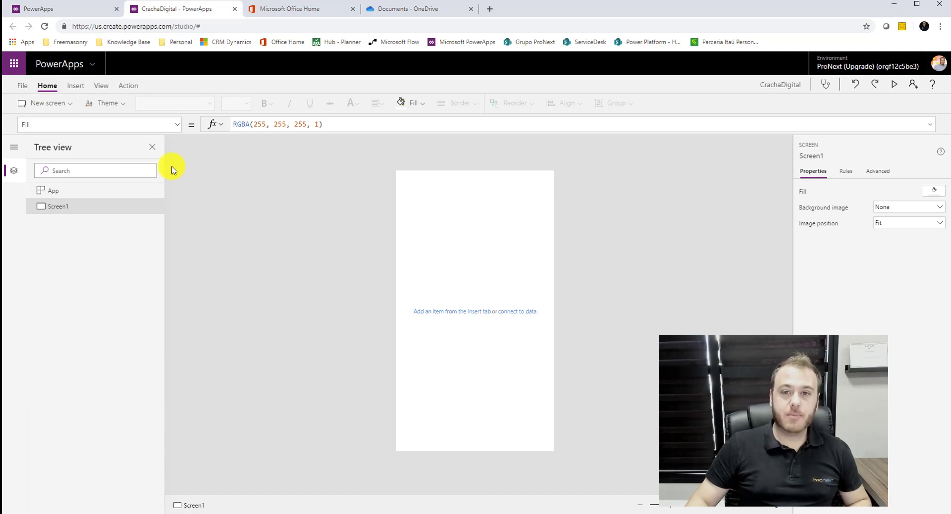
{"action": "left_click", "coordinate": [101, 87]}
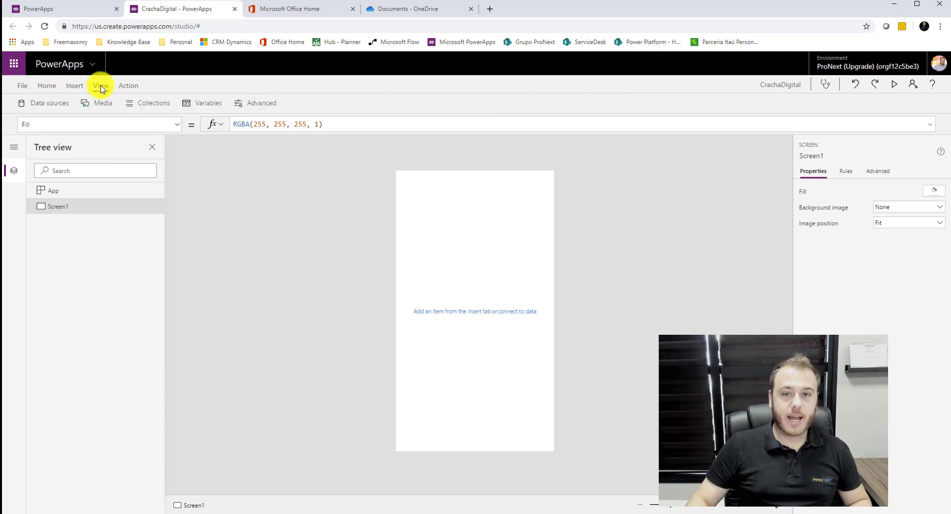
{"action": "left_click", "coordinate": [50, 105]}
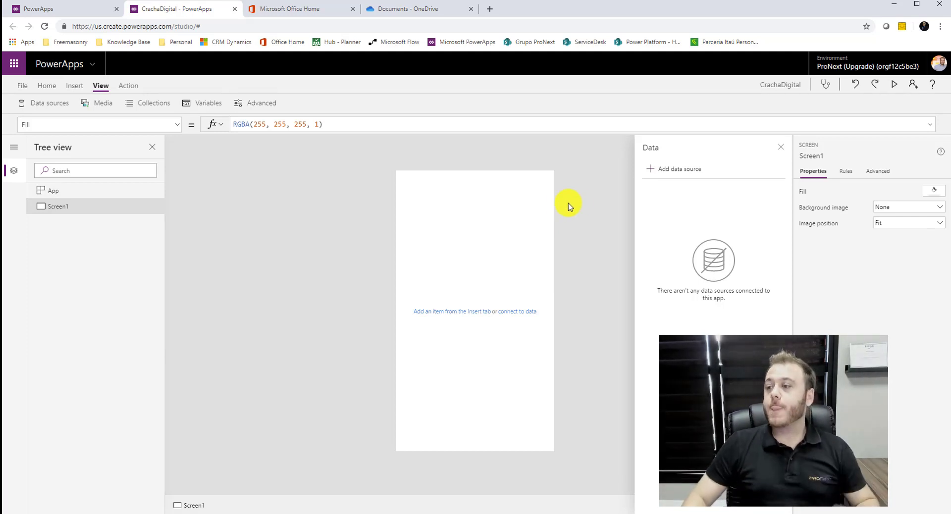
Add the cadFuncionarios table from Funcionarios.xlsx via the OneDrive for Business connector.
{"action": "left_click", "coordinate": [686, 171]}
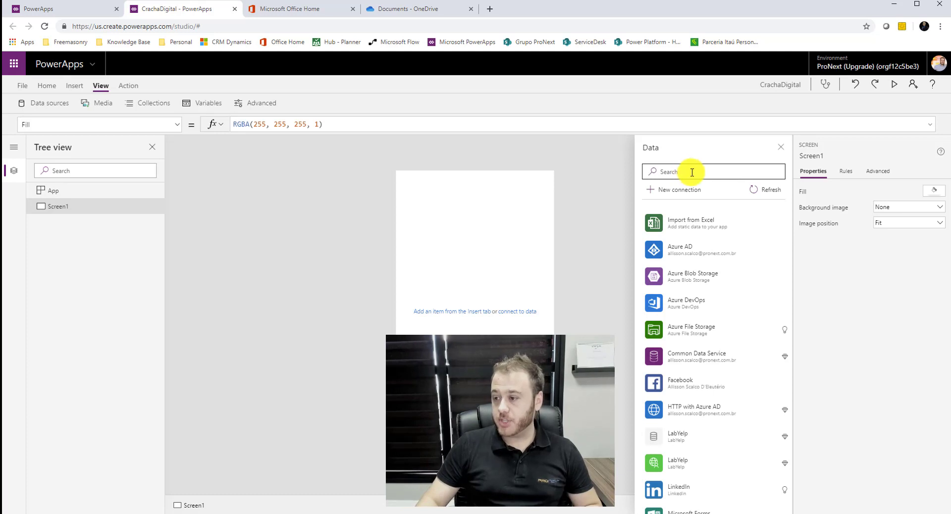
{"action": "scroll", "coordinate": [724, 375], "scroll_direction": "down", "scroll_amount": 5}
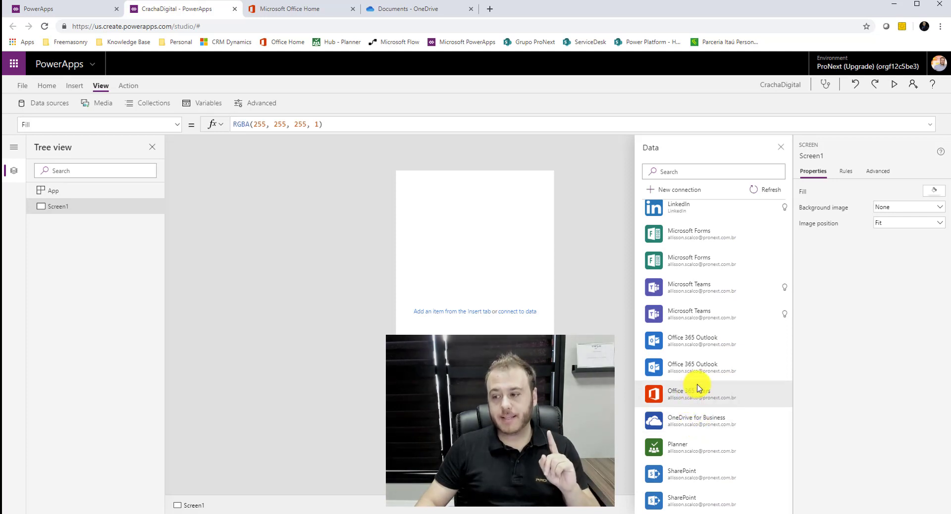
{"action": "left_click", "coordinate": [709, 429]}
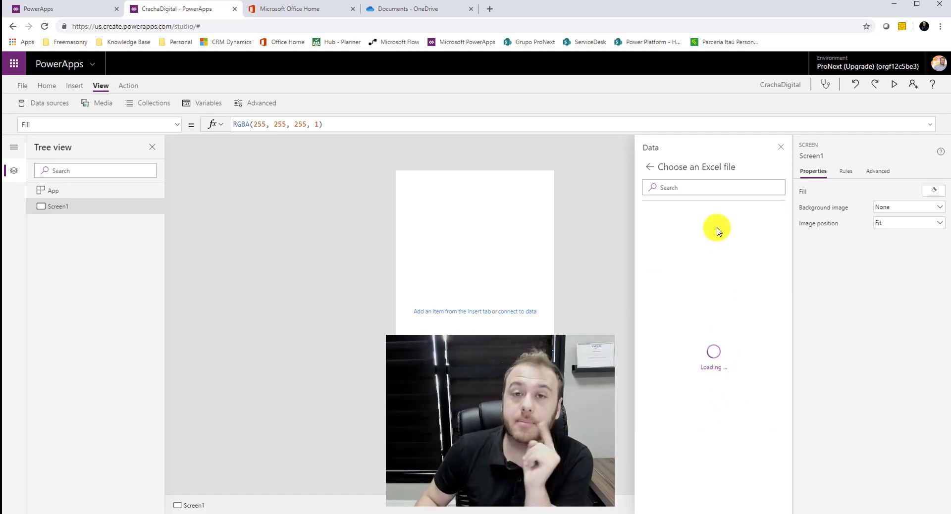
{"action": "scroll", "coordinate": [706, 416], "scroll_direction": "down", "scroll_amount": 4}
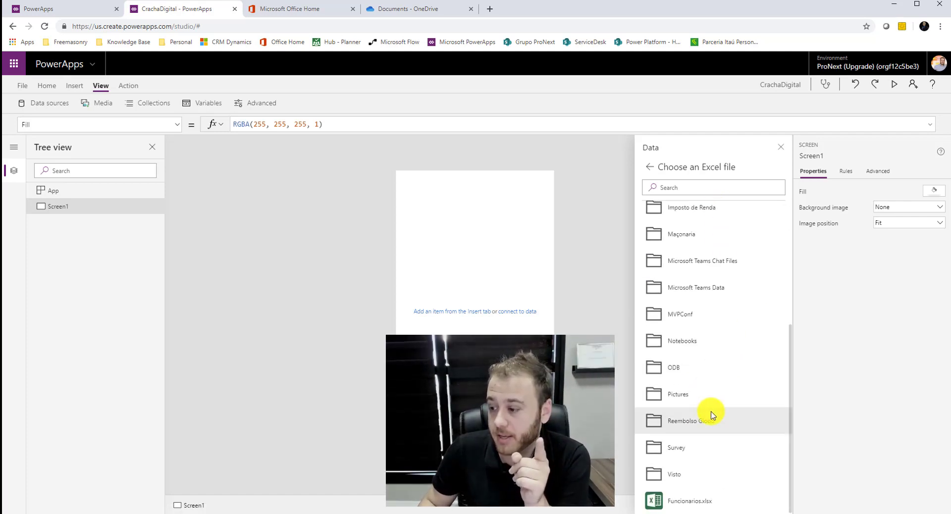
{"action": "left_click", "coordinate": [683, 504]}
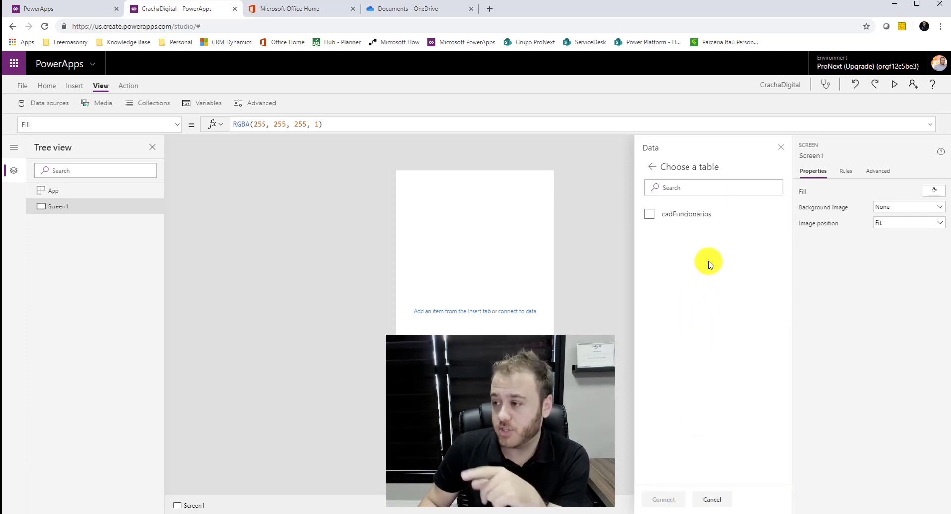
{"action": "left_click", "coordinate": [680, 217]}
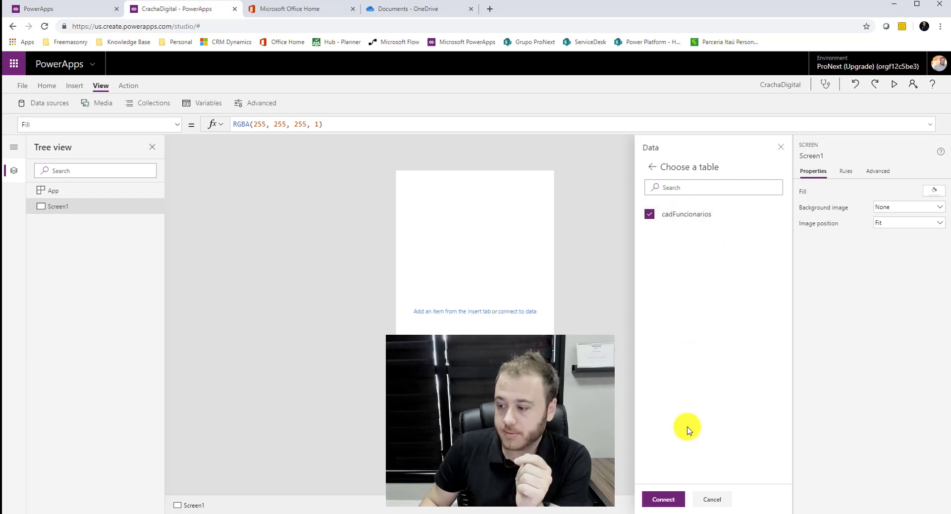
{"action": "left_click", "coordinate": [664, 501]}
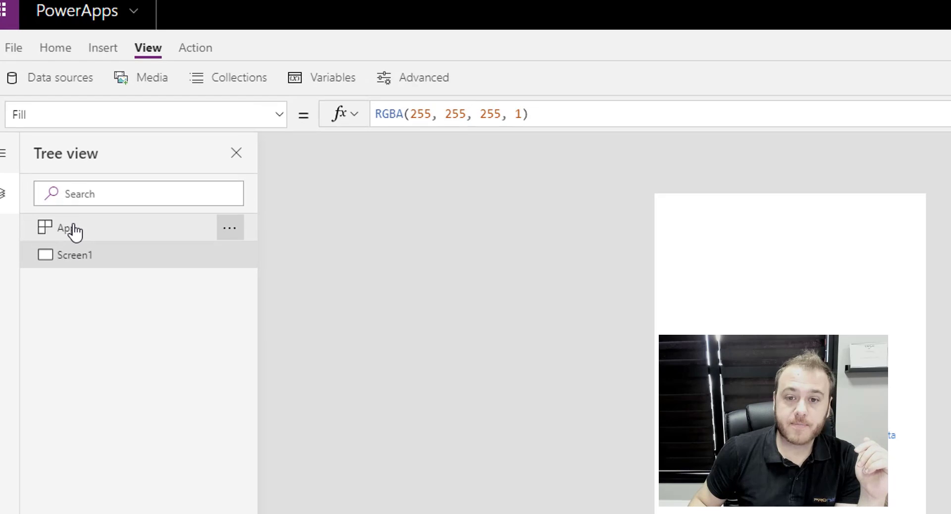
Set the App's OnStart to LookUp(cadFuncionarios, email = User().Email).
{"action": "left_click", "coordinate": [95, 192]}
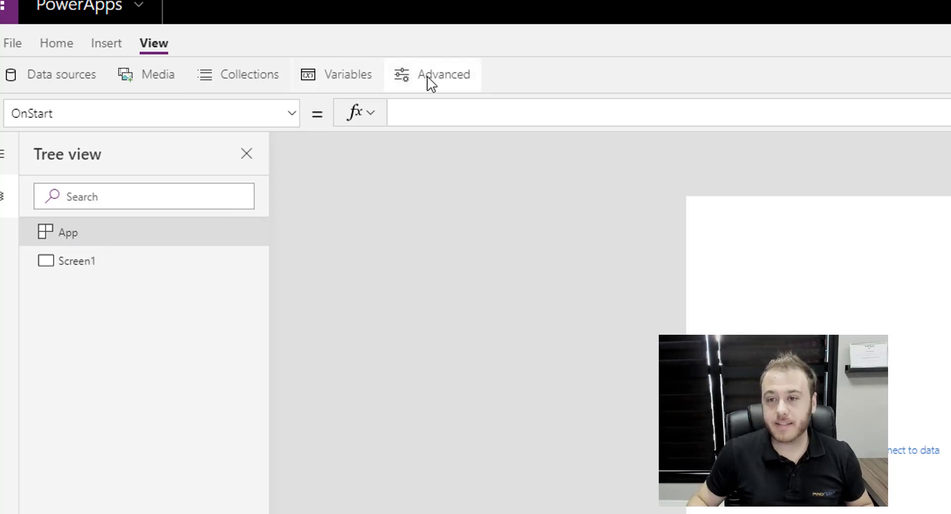
{"action": "left_click", "coordinate": [427, 110]}
{"action": "type", "text": "loo"}
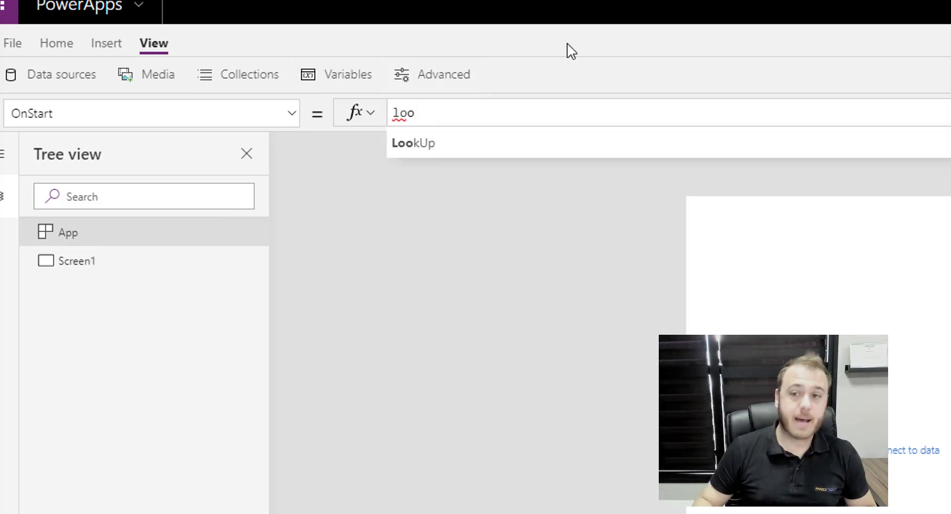
{"action": "left_click", "coordinate": [446, 149]}
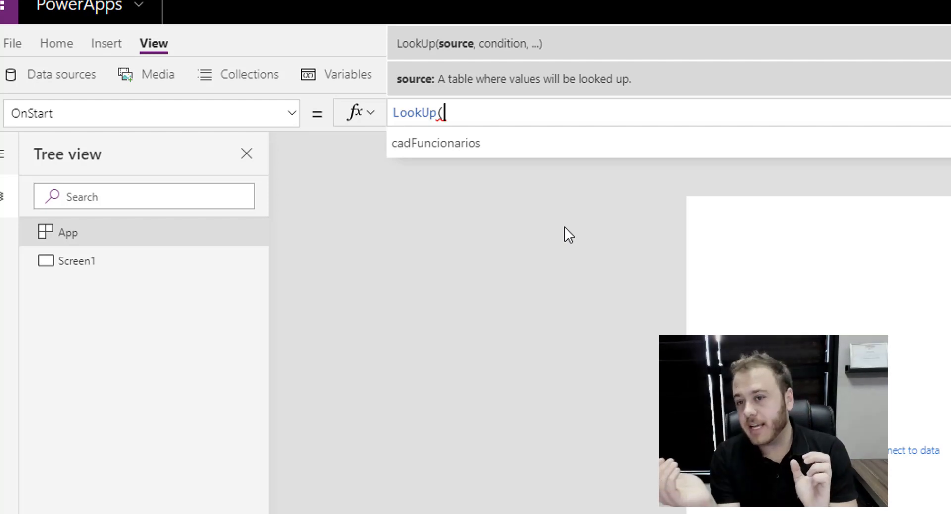
{"action": "left_click", "coordinate": [455, 141]}
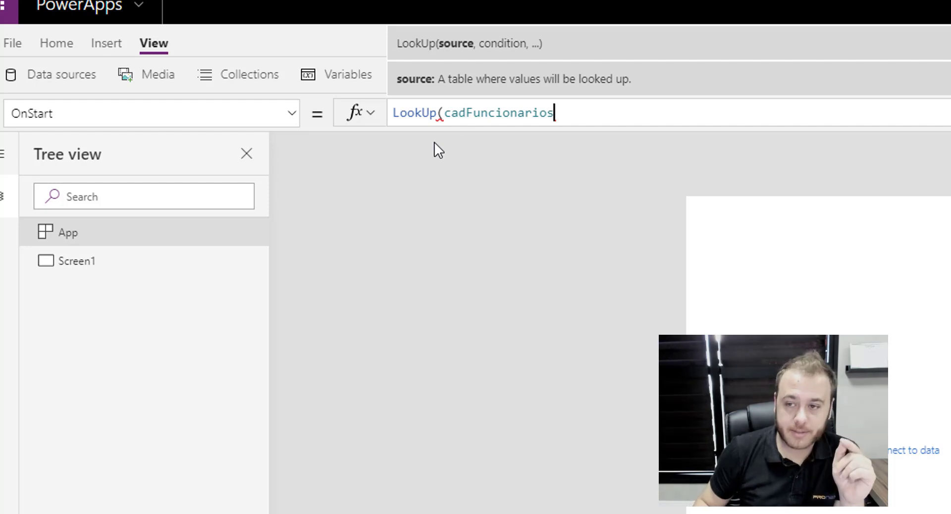
{"action": "type", "text": ","}
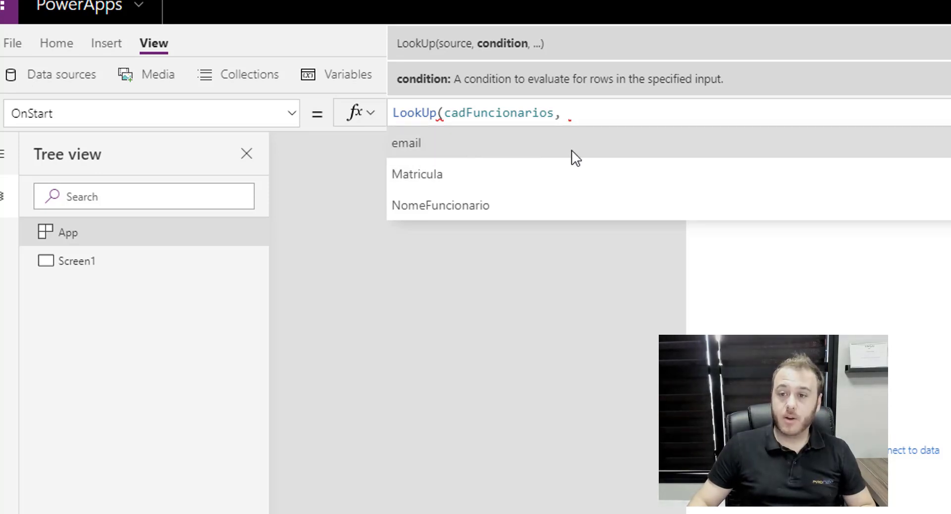
{"action": "left_click", "coordinate": [450, 160]}
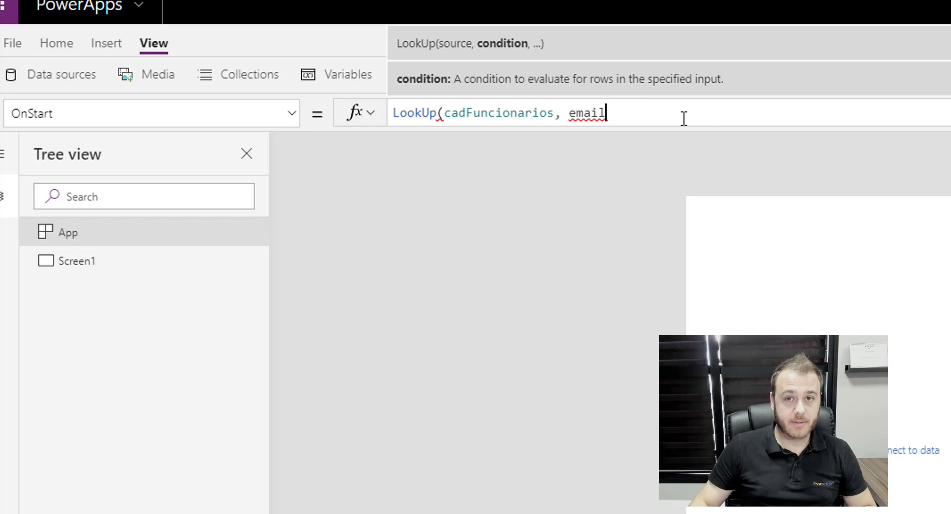
{"action": "type", "text": "= User"}
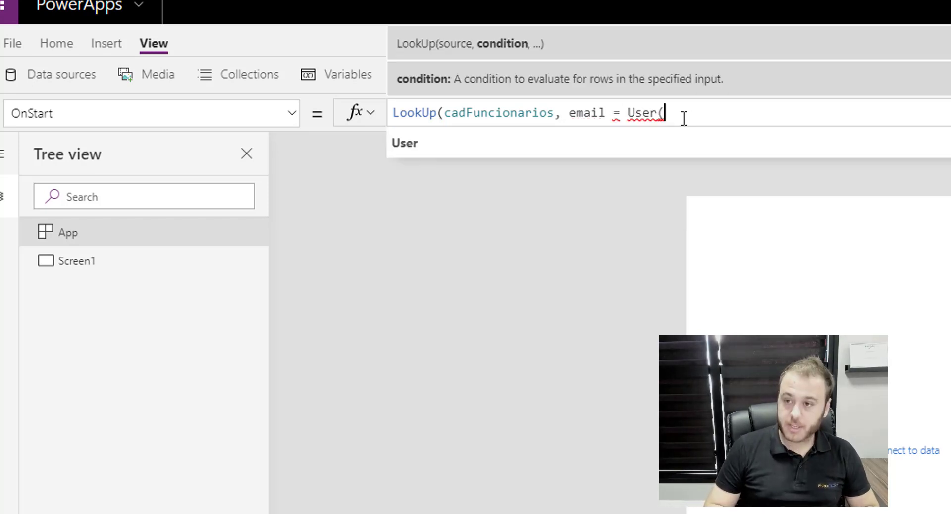
{"action": "type", "text": "()."}
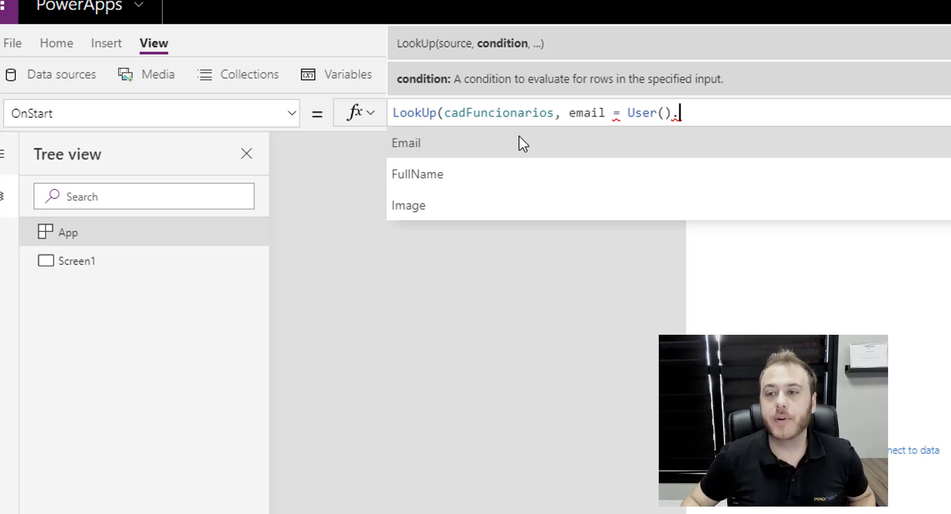
{"action": "left_click", "coordinate": [633, 130]}
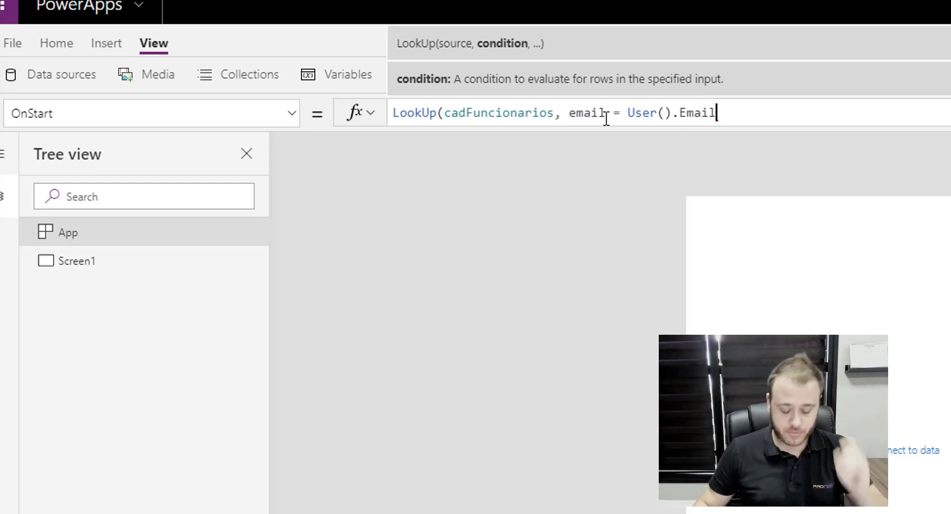
{"action": "type", "text": ")"}
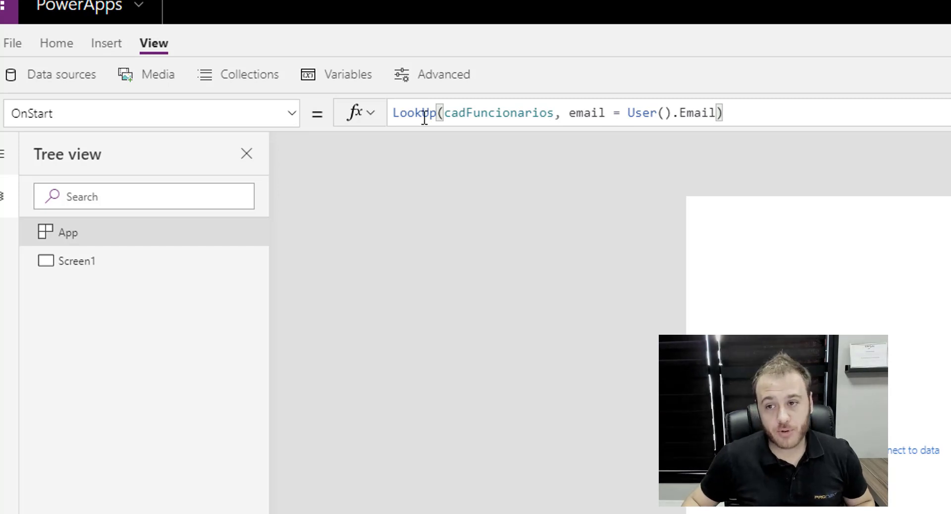
Wrap the lookup as Set(varUsuarioAtual, LookUp(cadFuncionarios, email = User().Email)).
{"action": "left_click", "coordinate": [393, 113]}
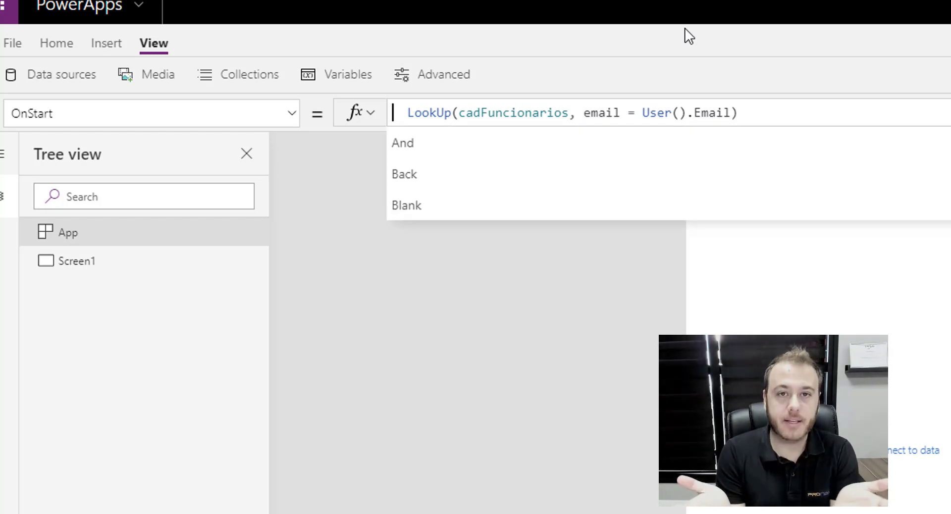
{"action": "type", "text": "Set("}
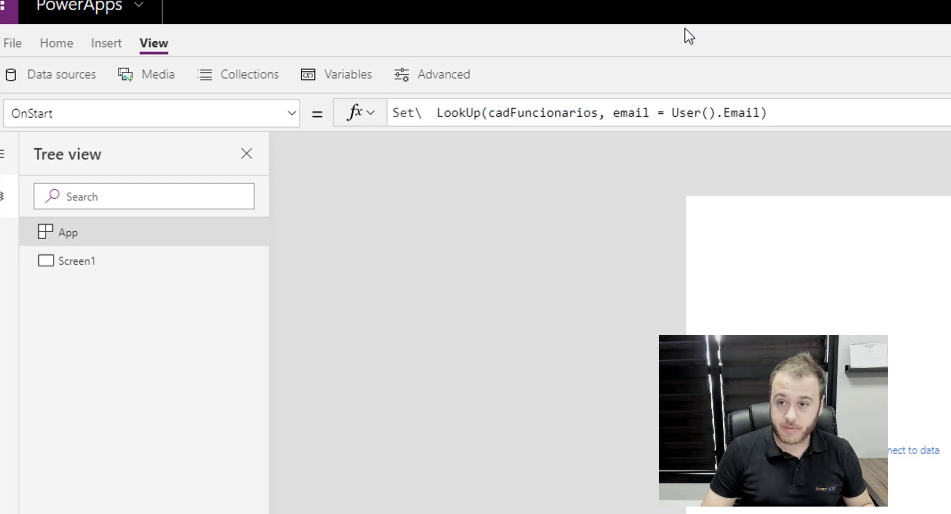
{"action": "key", "text": "BackSpace"}
{"action": "type", "text": "(var"}
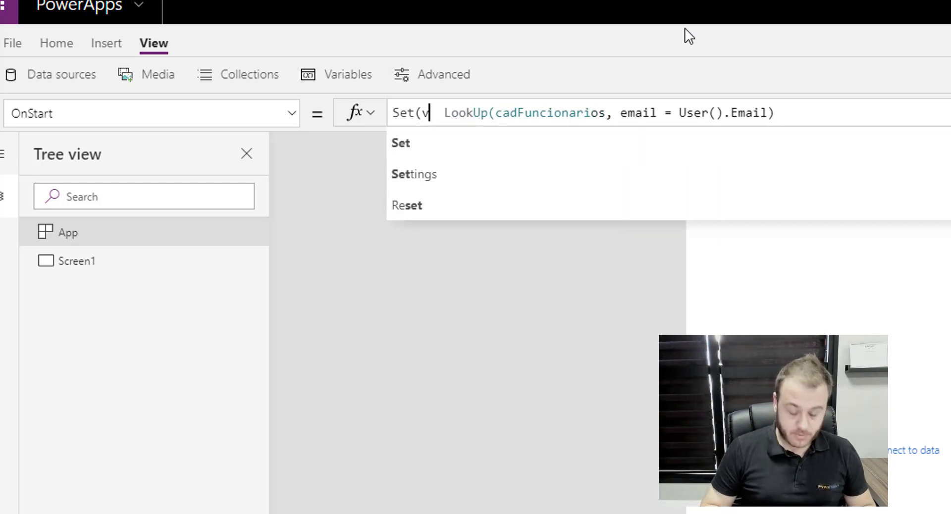
{"action": "type", "text": "Usuario"}
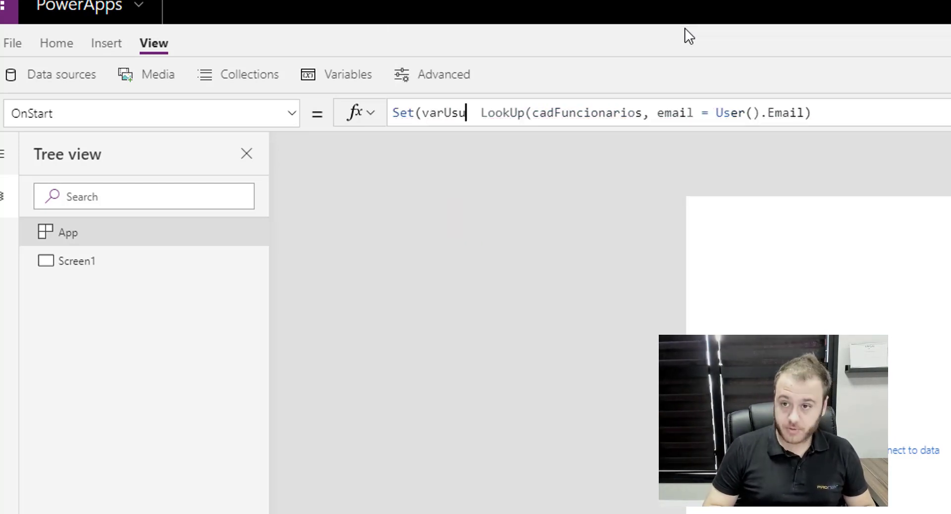
{"action": "type", "text": "Atual"}
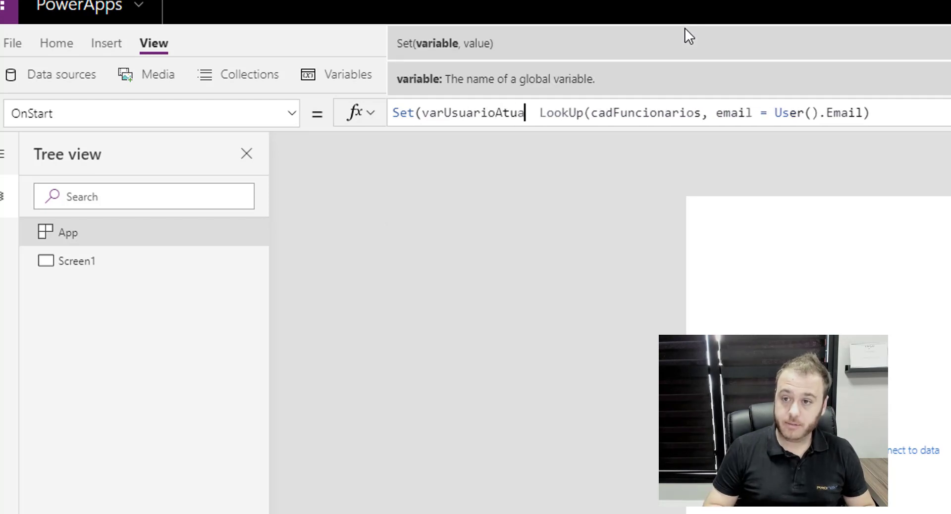
{"action": "type", "text": ","}
{"action": "key", "text": "Delete"}
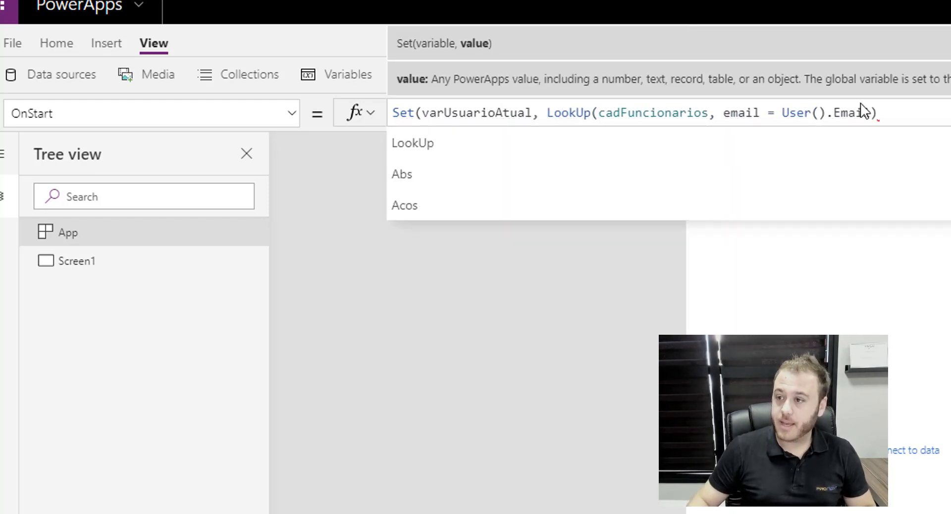
{"action": "left_click", "coordinate": [899, 113]}
{"action": "type", "text": ")"}
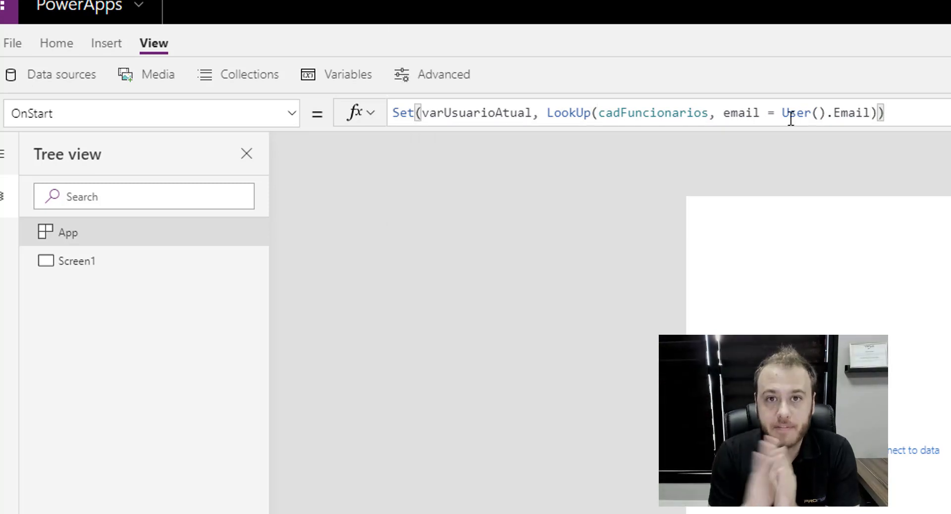
Walk through each argument of the Set/LookUp formula, then reselect App.
{"action": "left_click", "coordinate": [653, 112]}
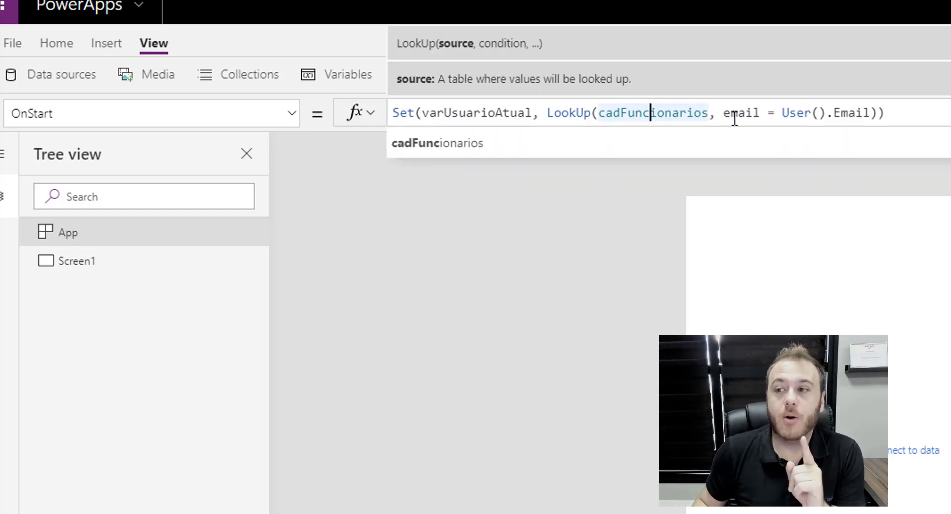
{"action": "left_click", "coordinate": [751, 113]}
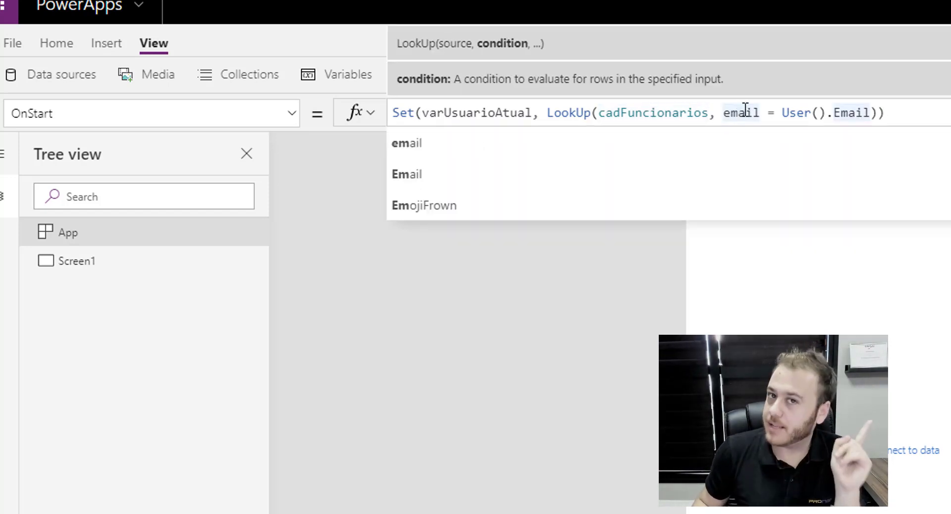
{"action": "left_click", "coordinate": [771, 112]}
{"action": "left_click", "coordinate": [826, 113]}
{"action": "left_click", "coordinate": [842, 112]}
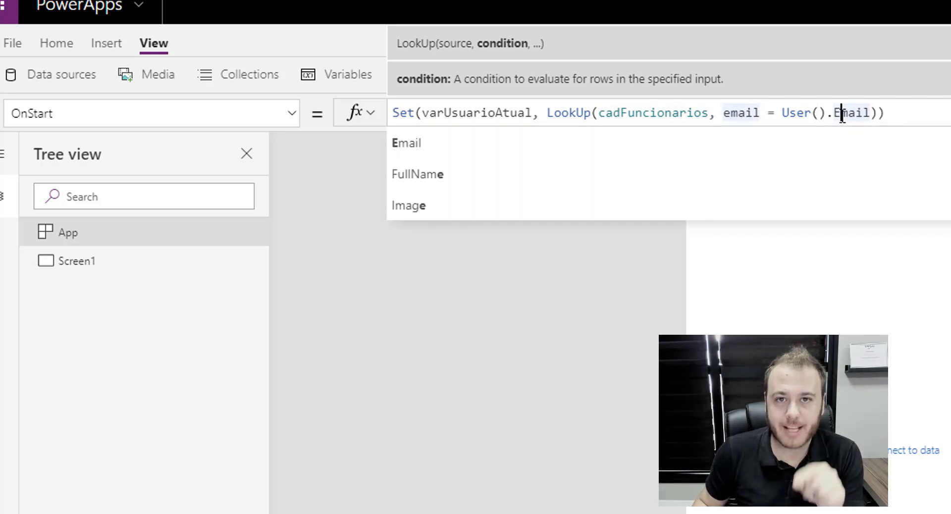
{"action": "left_click_drag", "start_coordinate": [875, 113], "coordinate": [549, 120]}
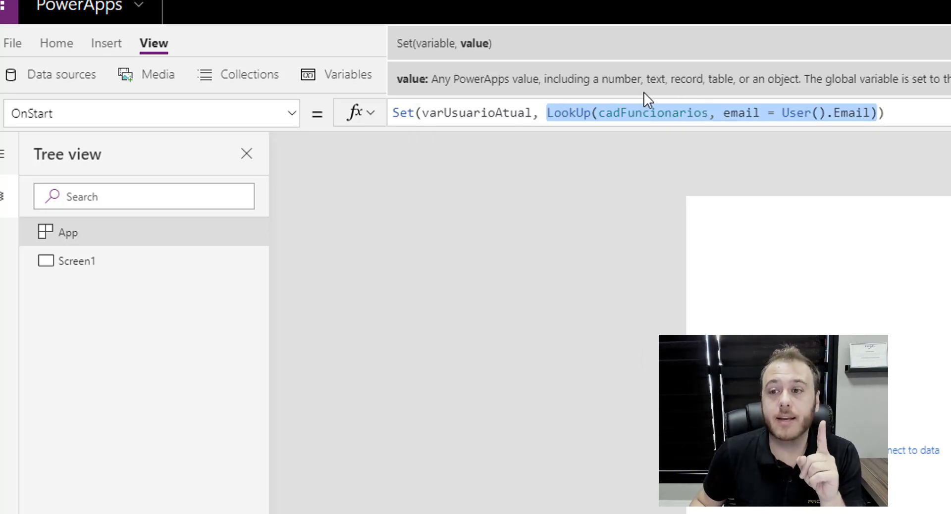
{"action": "left_click", "coordinate": [469, 115]}
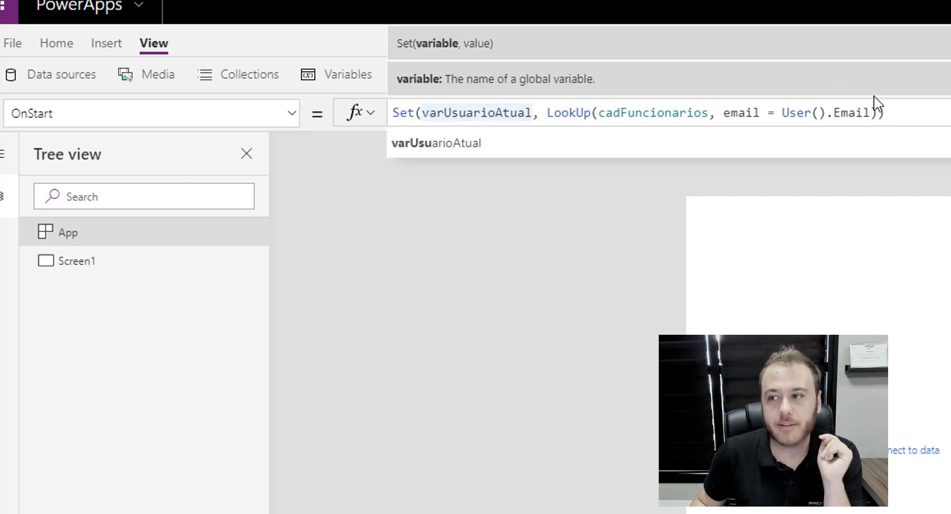
{"action": "left_click", "coordinate": [887, 113]}
{"action": "left_click", "coordinate": [624, 295]}
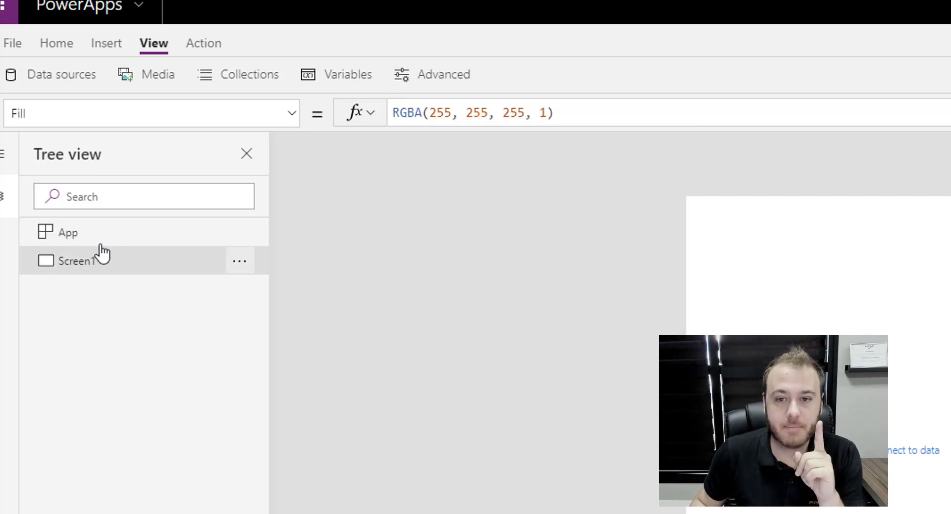
{"action": "left_click", "coordinate": [118, 233]}
Run OnStart and verify varUsuarioAtual holds a Matricula, NomeFuncionario and email record.
{"action": "left_click", "coordinate": [242, 234]}
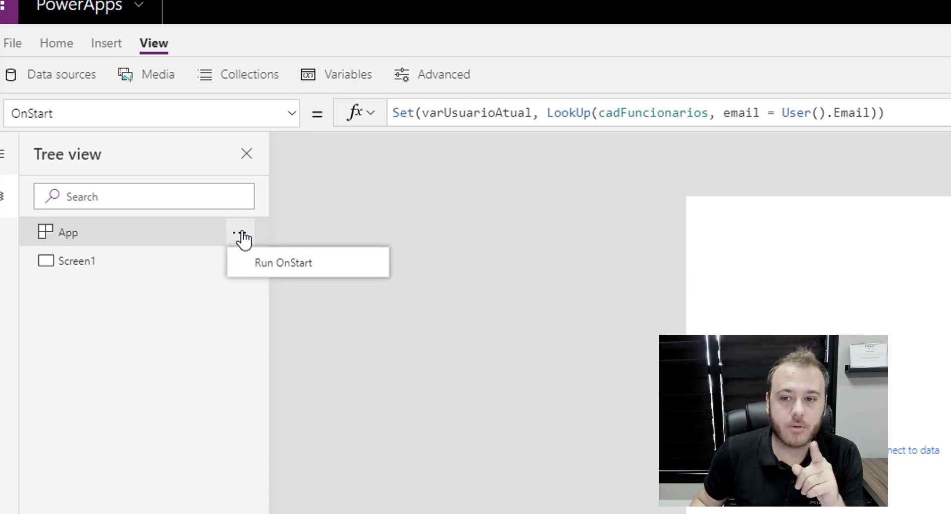
{"action": "left_click", "coordinate": [276, 270]}
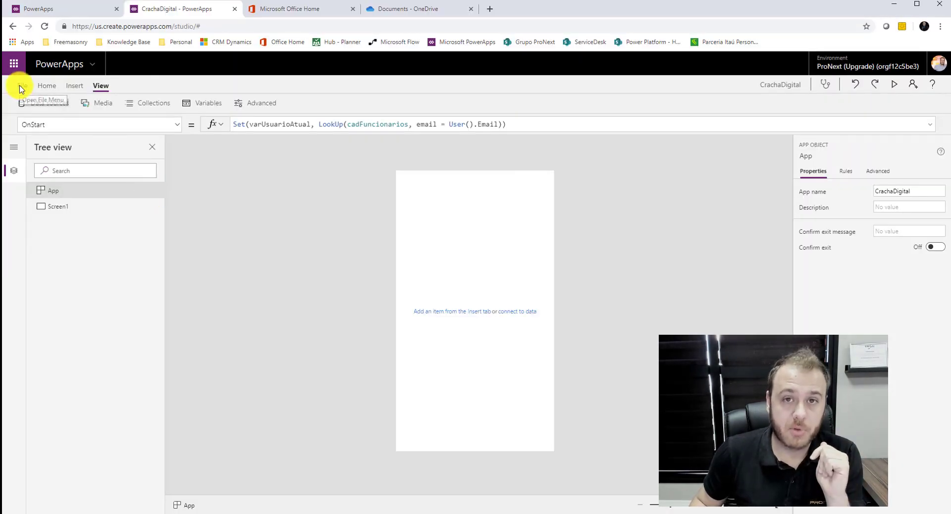
{"action": "left_click", "coordinate": [20, 88]}
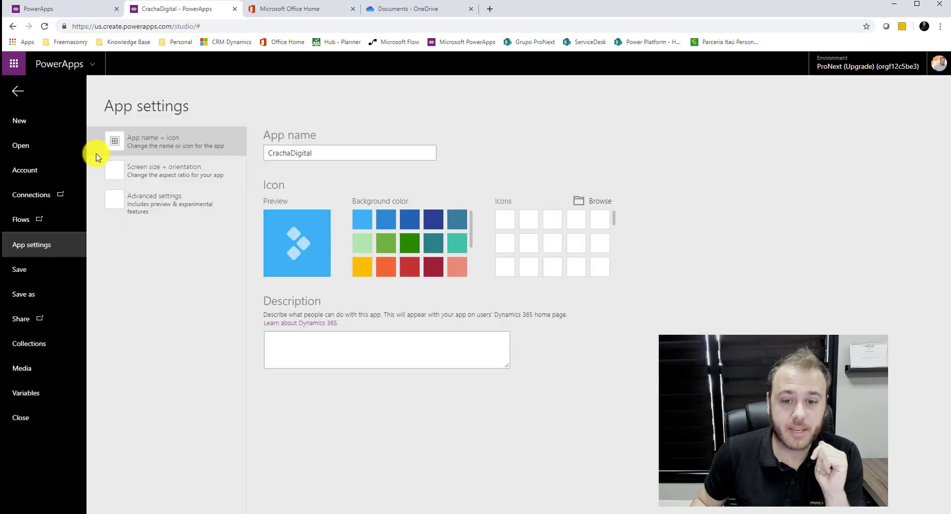
{"action": "left_click", "coordinate": [29, 394]}
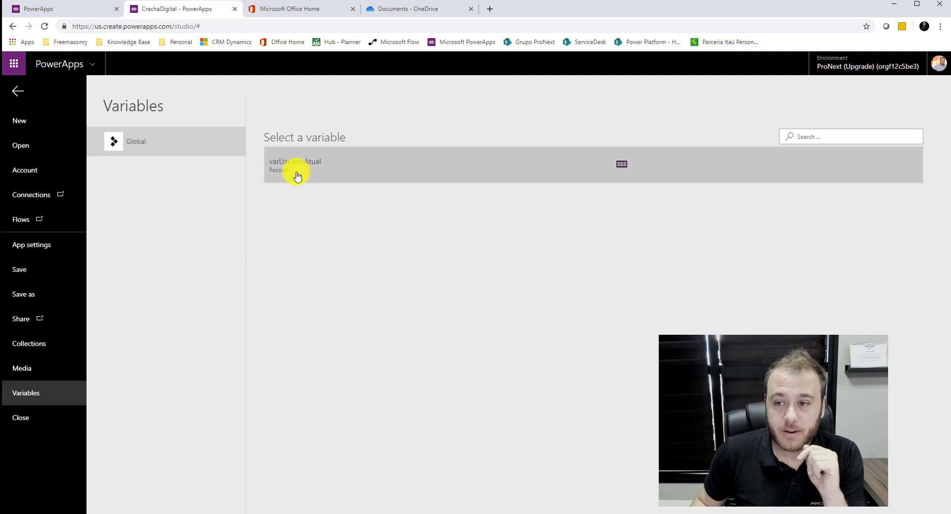
{"action": "left_click", "coordinate": [619, 165]}
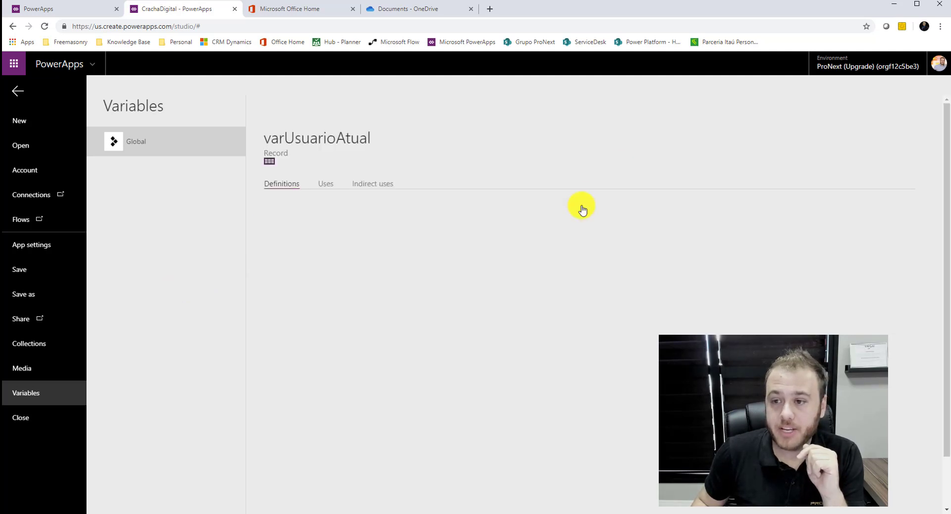
{"action": "left_click", "coordinate": [269, 161]}
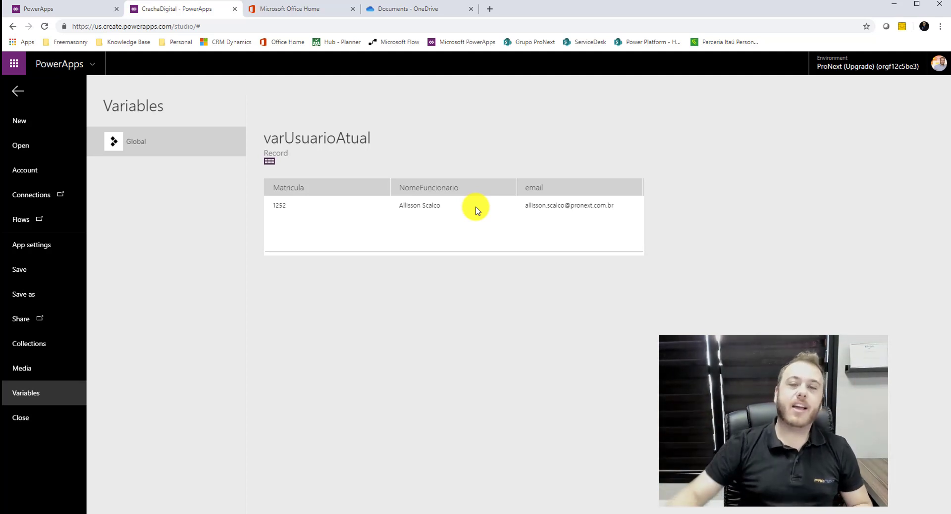
{"action": "left_click", "coordinate": [17, 93]}
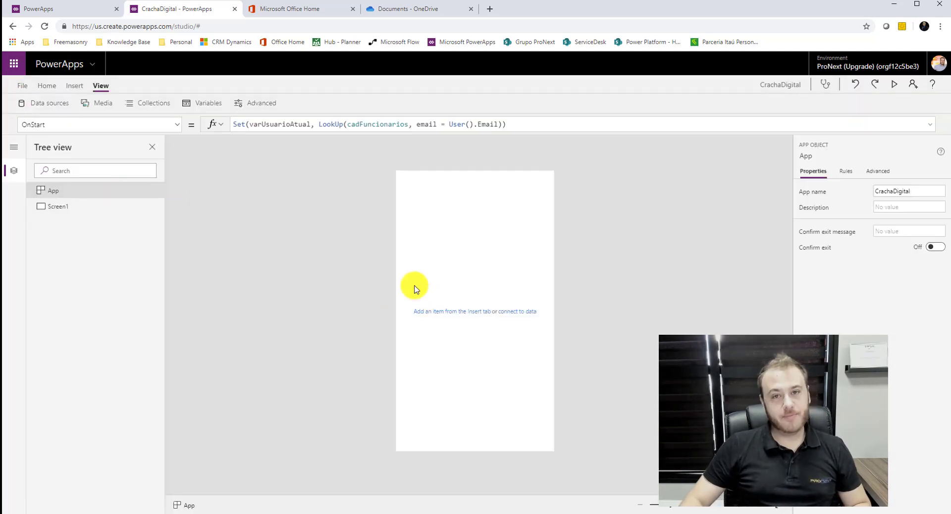
Insert an image control on Screen1 and drag it toward the upper middle.
{"action": "left_click", "coordinate": [89, 207]}
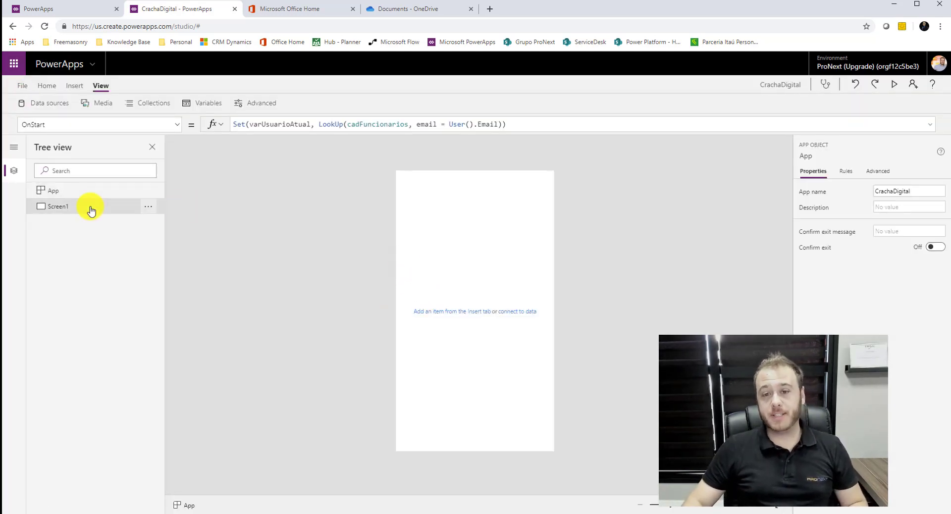
{"action": "left_click", "coordinate": [52, 88]}
{"action": "left_click", "coordinate": [77, 87]}
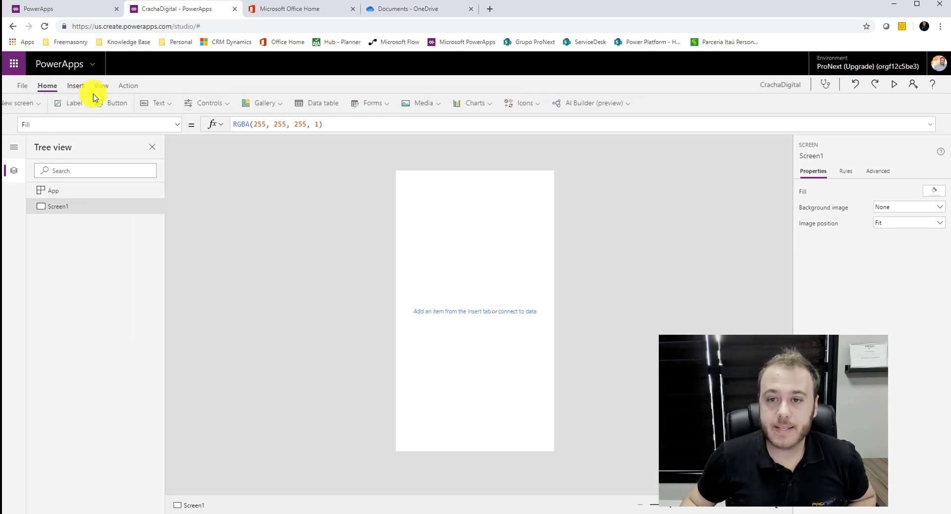
{"action": "left_click", "coordinate": [460, 103]}
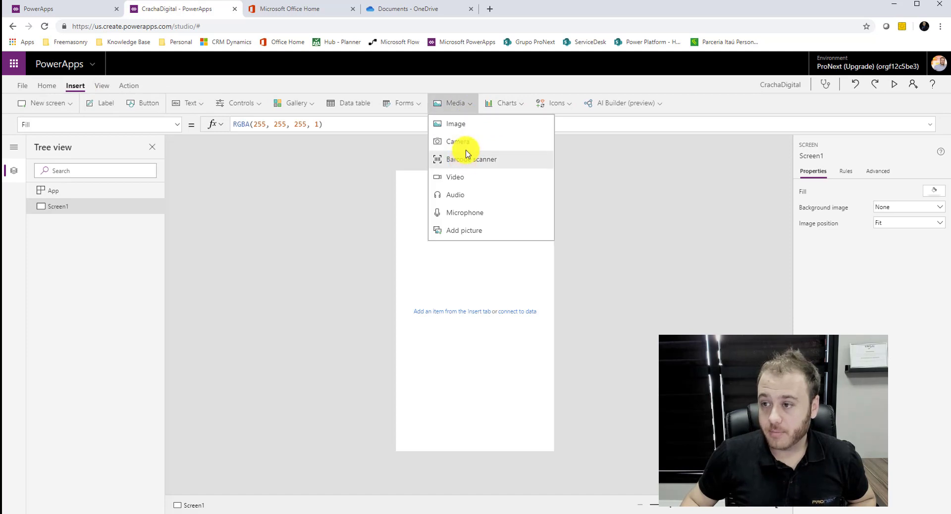
{"action": "left_click", "coordinate": [463, 130]}
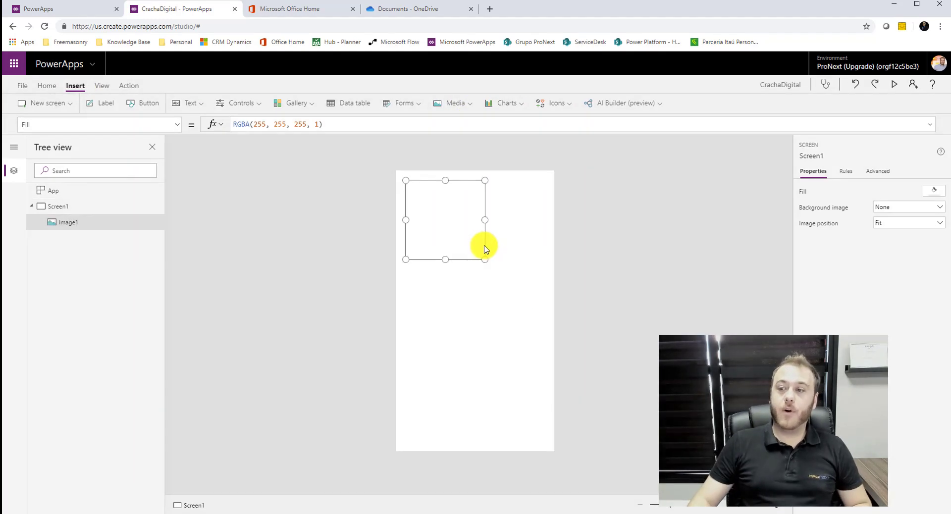
{"action": "left_click_drag", "start_coordinate": [449, 214], "coordinate": [480, 221]}
Set the image's source to User().Image and nudge the photo into place.
{"action": "left_click", "coordinate": [278, 124]}
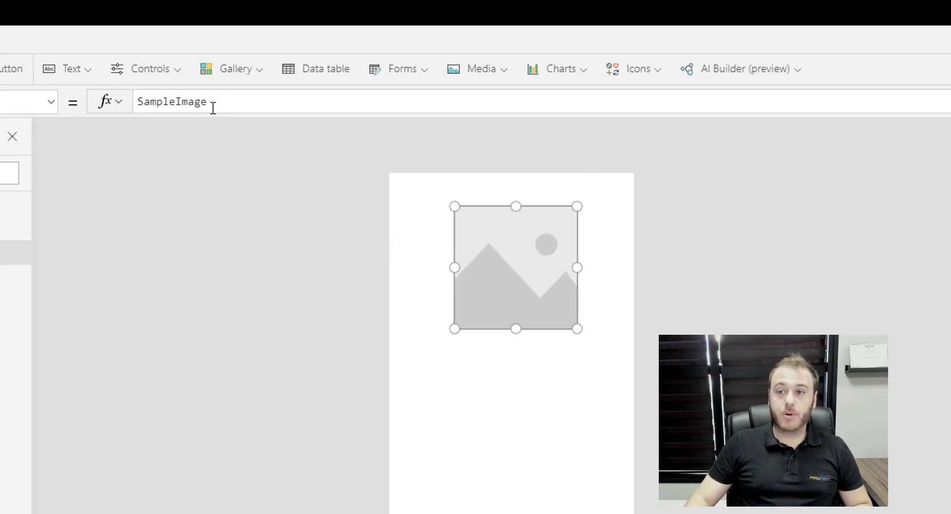
{"action": "double_click", "coordinate": [113, 96]}
{"action": "type", "text": "Us"}
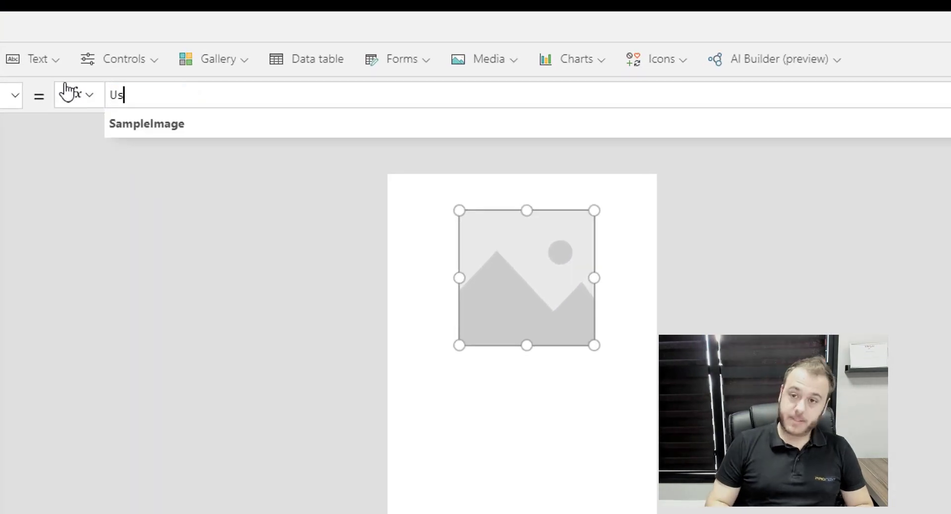
{"action": "type", "text": "er()"}
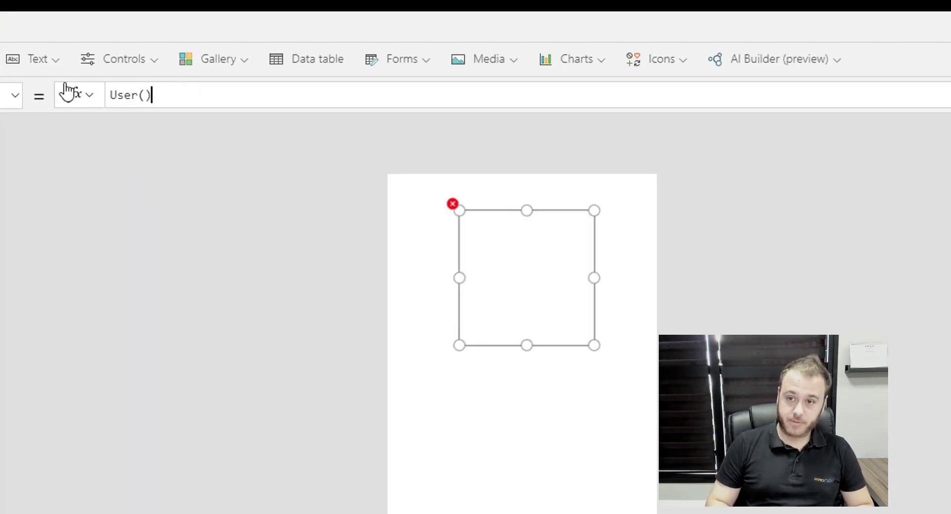
{"action": "type", "text": "."}
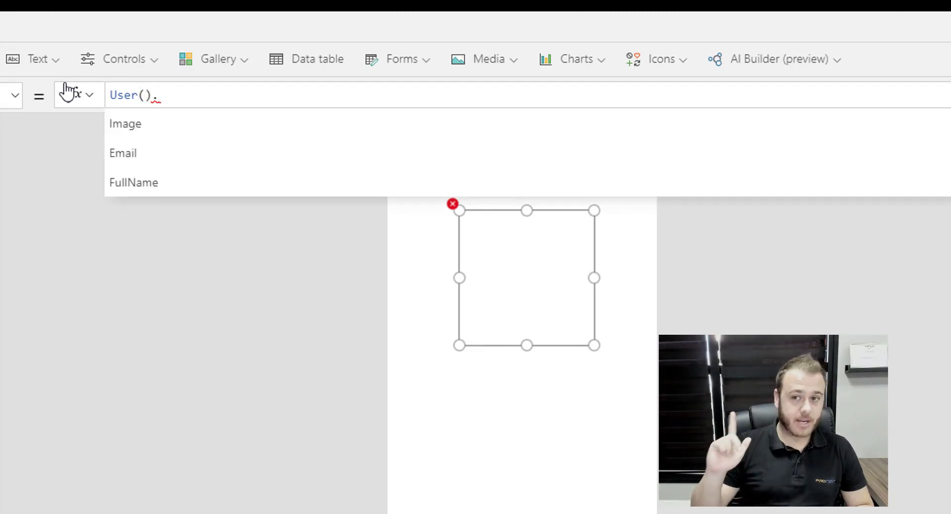
{"action": "left_click", "coordinate": [149, 124]}
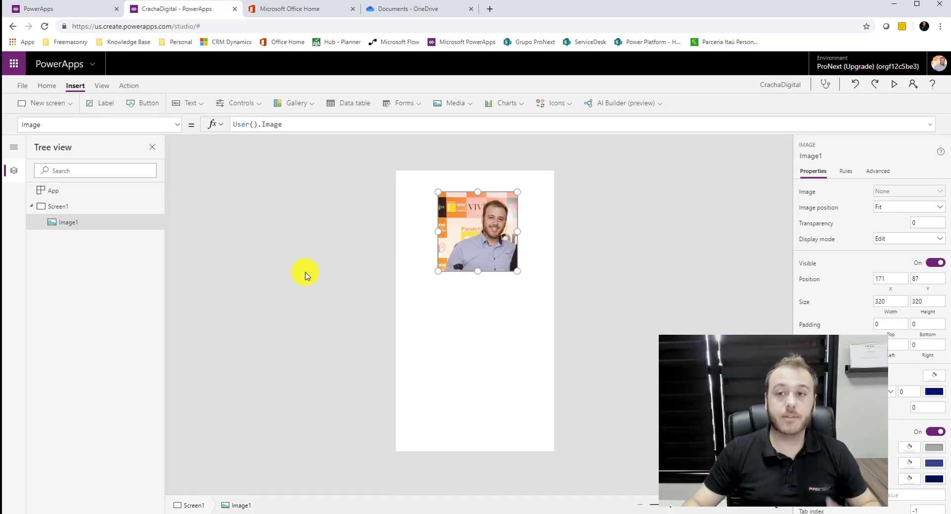
{"action": "left_click_drag", "start_coordinate": [491, 210], "coordinate": [490, 213]}
Add a text label to Screen1 and position it just below the photo.
{"action": "left_click", "coordinate": [549, 210]}
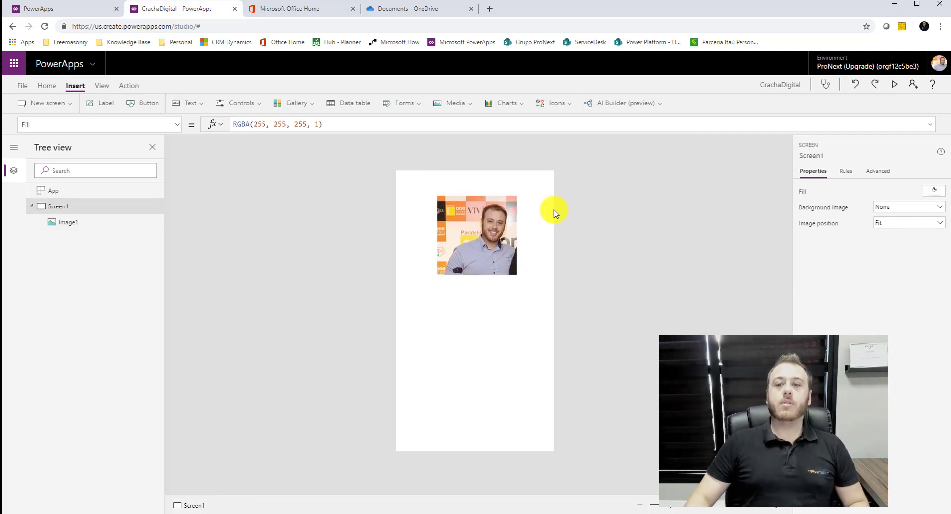
{"action": "left_click", "coordinate": [105, 108]}
{"action": "left_click_drag", "start_coordinate": [484, 180], "coordinate": [484, 284]}
{"action": "left_click_drag", "start_coordinate": [272, 121], "coordinate": [233, 124]}
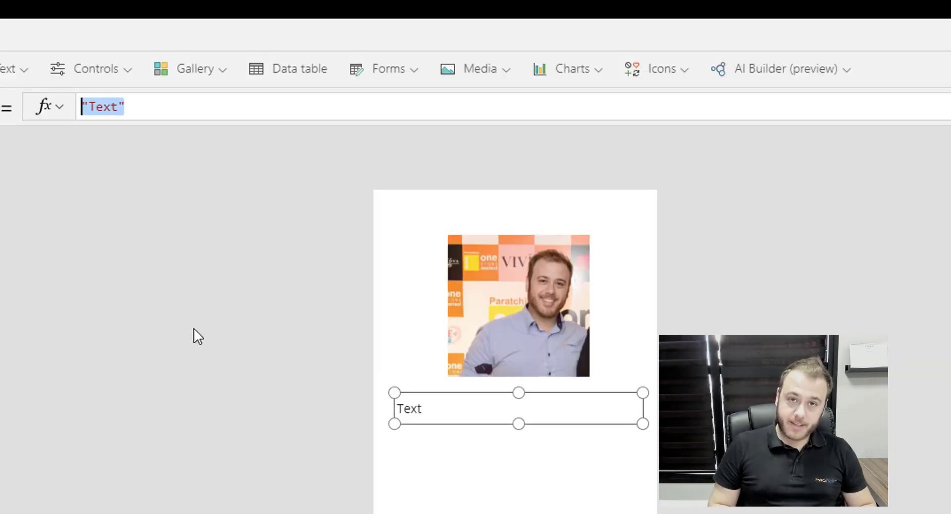
Set the label's Text formula to varUsuarioAtual.NomeFuncionario.
{"action": "type", "text": "var"}
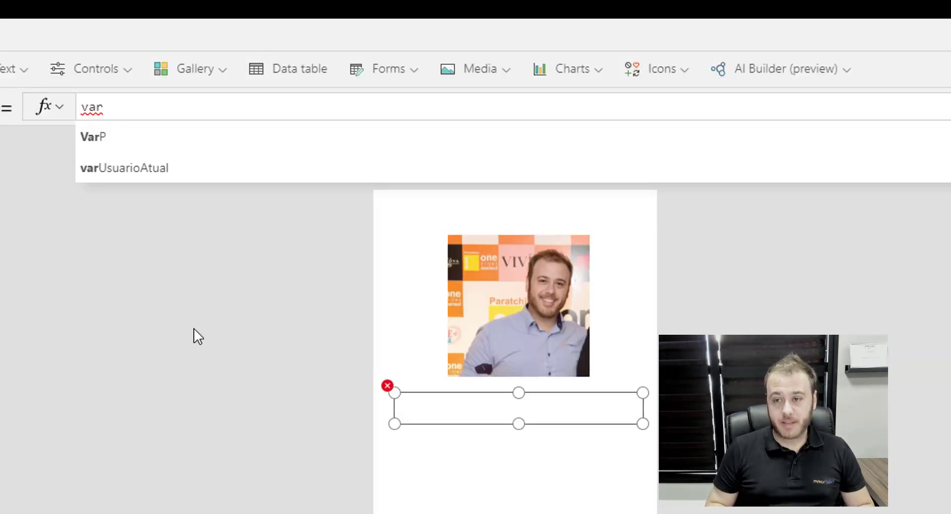
{"action": "left_click", "coordinate": [177, 170]}
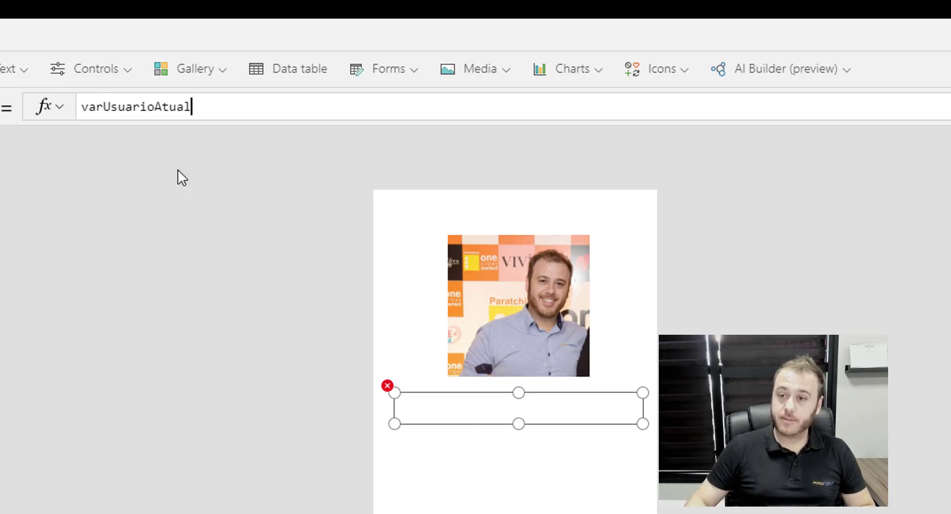
{"action": "type", "text": "."}
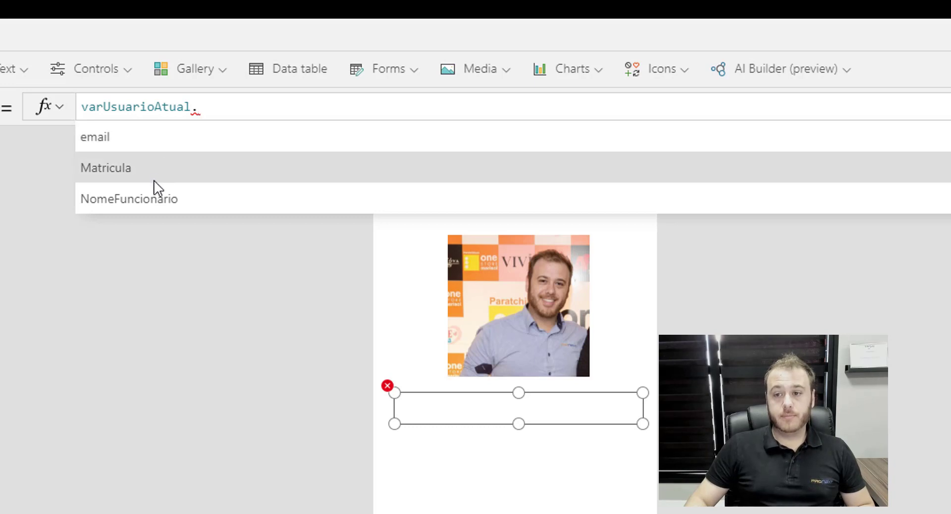
{"action": "left_click", "coordinate": [277, 199]}
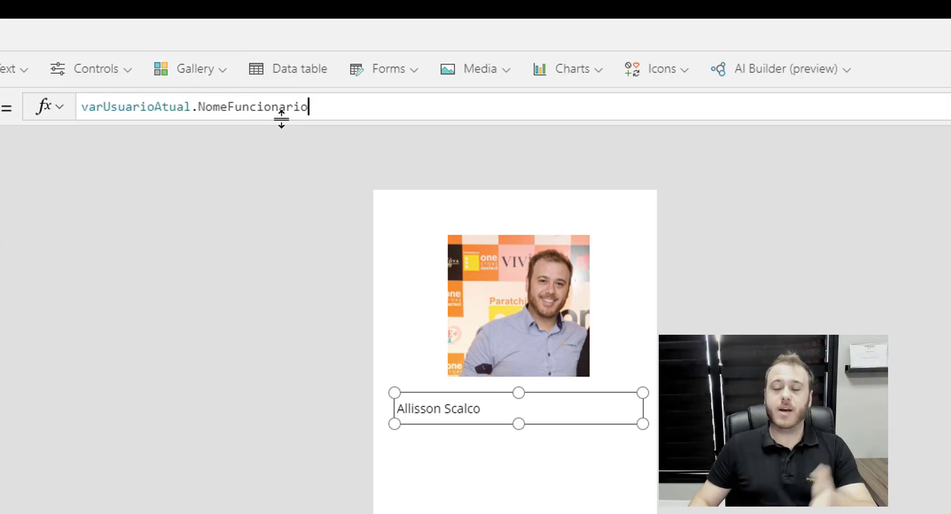
{"action": "left_click", "coordinate": [520, 500]}
{"action": "left_click", "coordinate": [490, 411]}
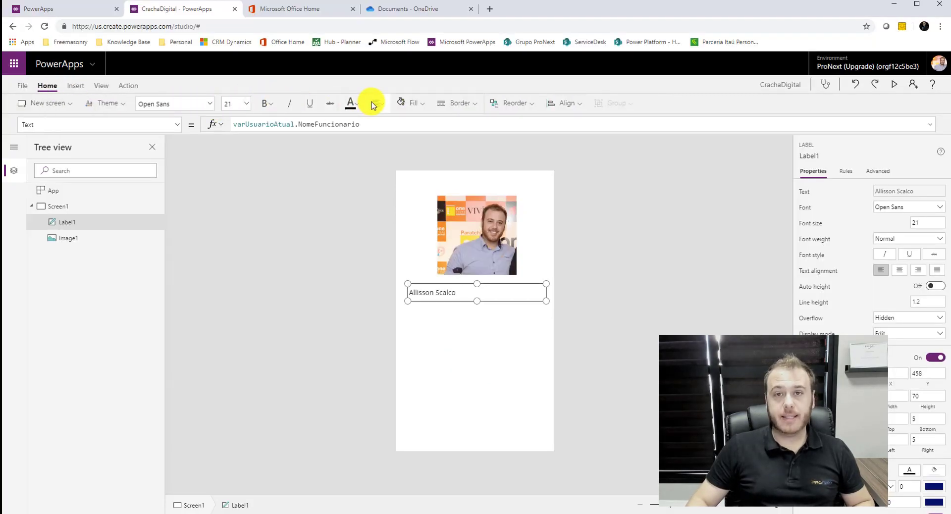
Centre-align the employee name label's text, keeping normal font weight.
{"action": "left_click", "coordinate": [377, 104]}
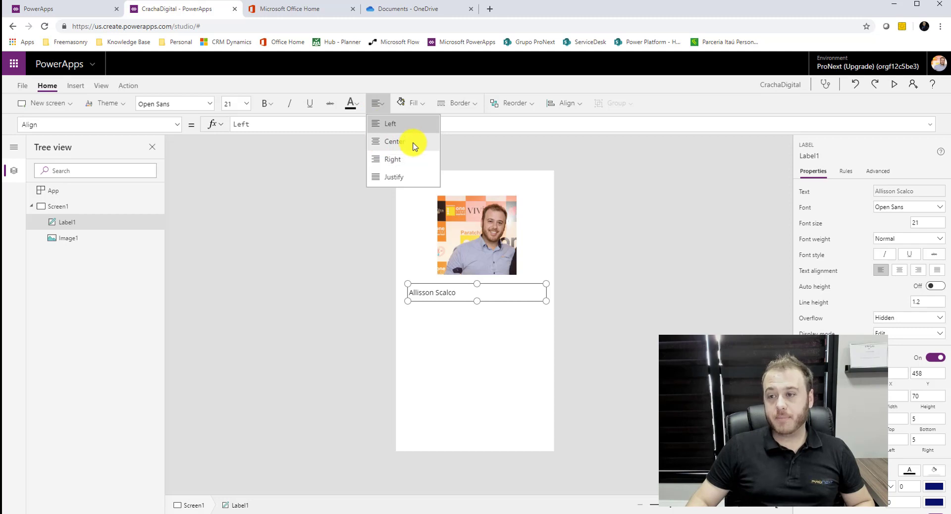
{"action": "left_click", "coordinate": [412, 143]}
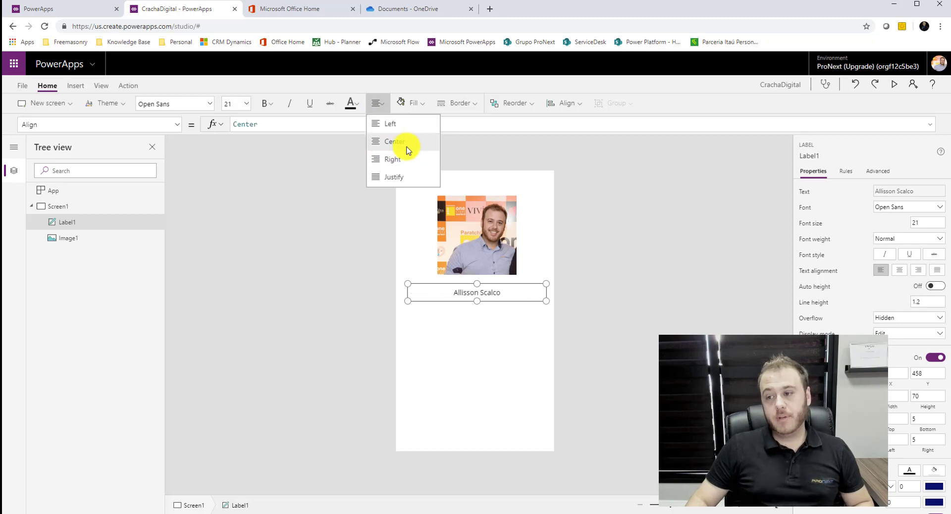
{"action": "left_click", "coordinate": [266, 103]}
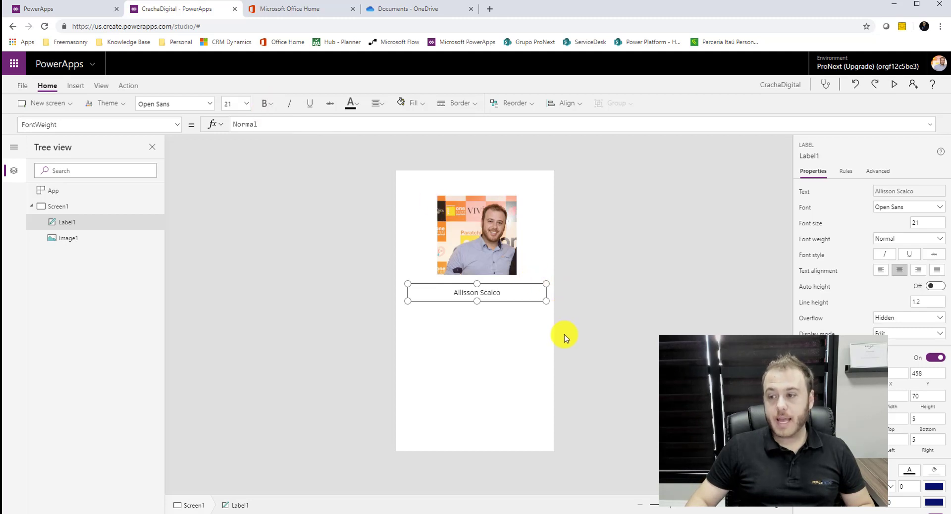
{"action": "left_click", "coordinate": [527, 338]}
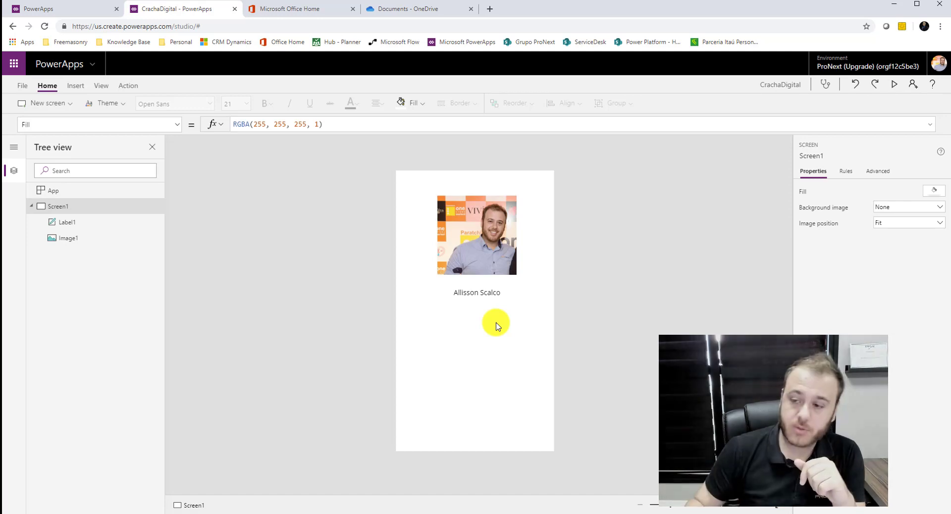
{"action": "left_click", "coordinate": [484, 292]}
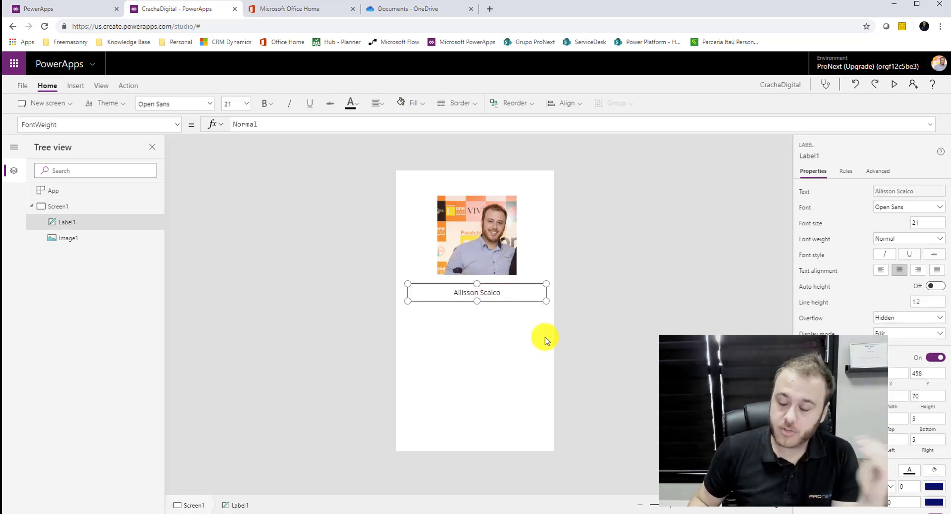
{"action": "left_click", "coordinate": [597, 308]}
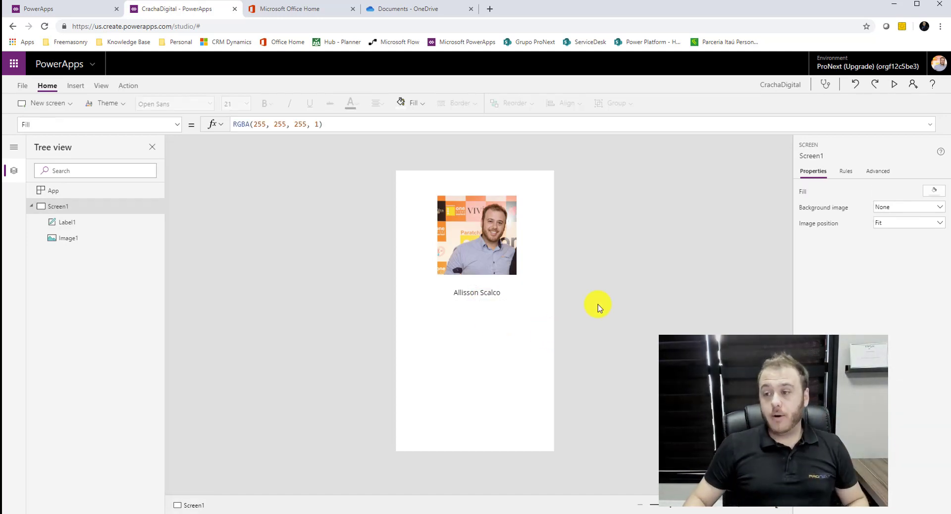
Move the employee photo a few pixels lower on Screen1.
{"action": "left_click", "coordinate": [495, 244]}
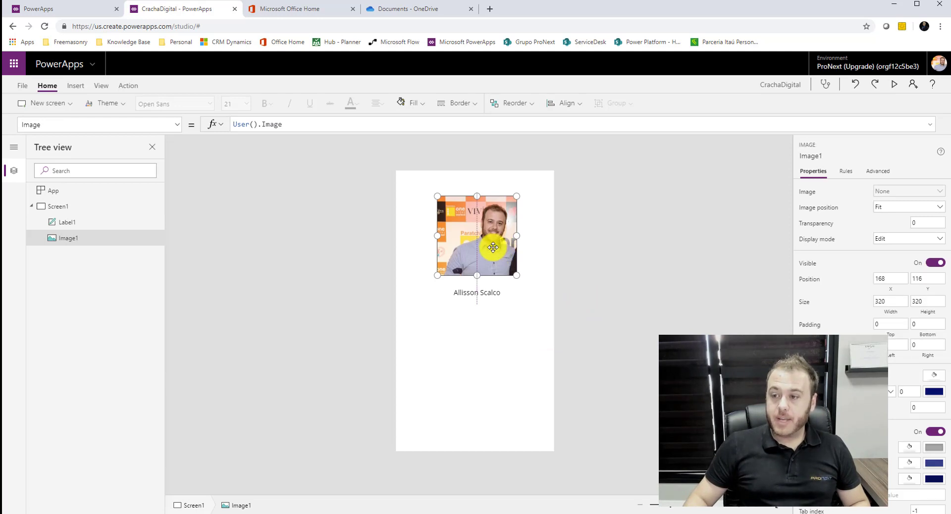
{"action": "left_click_drag", "start_coordinate": [493, 247], "coordinate": [493, 250]}
{"action": "left_click", "coordinate": [486, 295]}
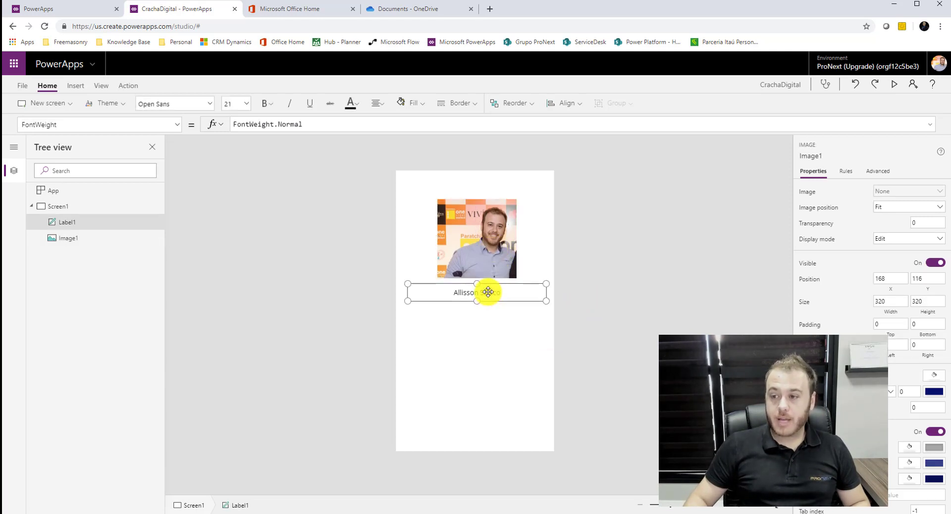
{"action": "left_click", "coordinate": [647, 329]}
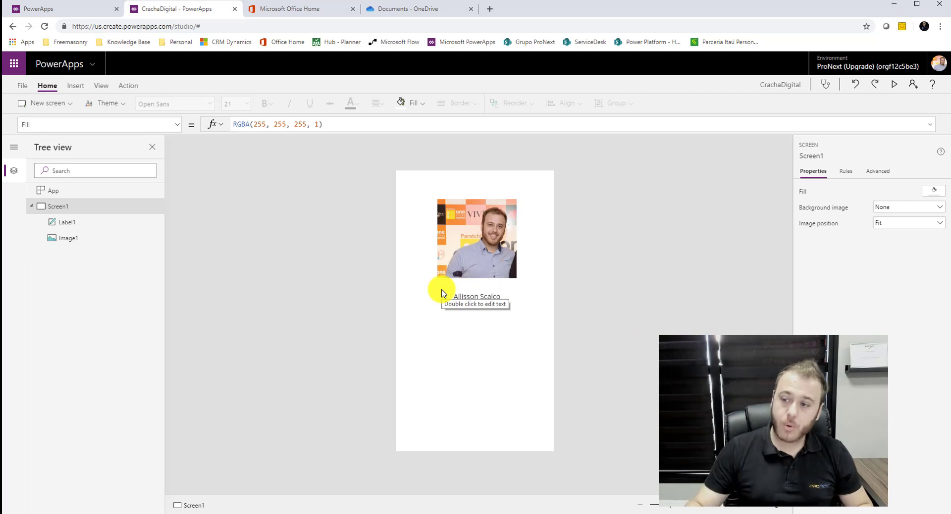
Insert a second image, Image2, and drag it below the employee name label.
{"action": "left_click", "coordinate": [75, 86]}
{"action": "left_click", "coordinate": [452, 103]}
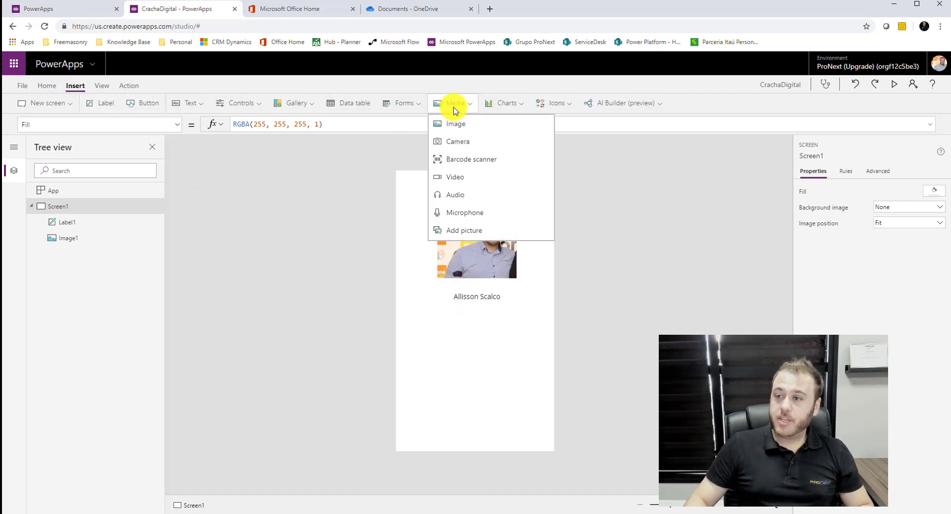
{"action": "left_click", "coordinate": [458, 127]}
{"action": "left_click_drag", "start_coordinate": [450, 225], "coordinate": [479, 364]}
{"action": "left_click_drag", "start_coordinate": [480, 356], "coordinate": [479, 368]}
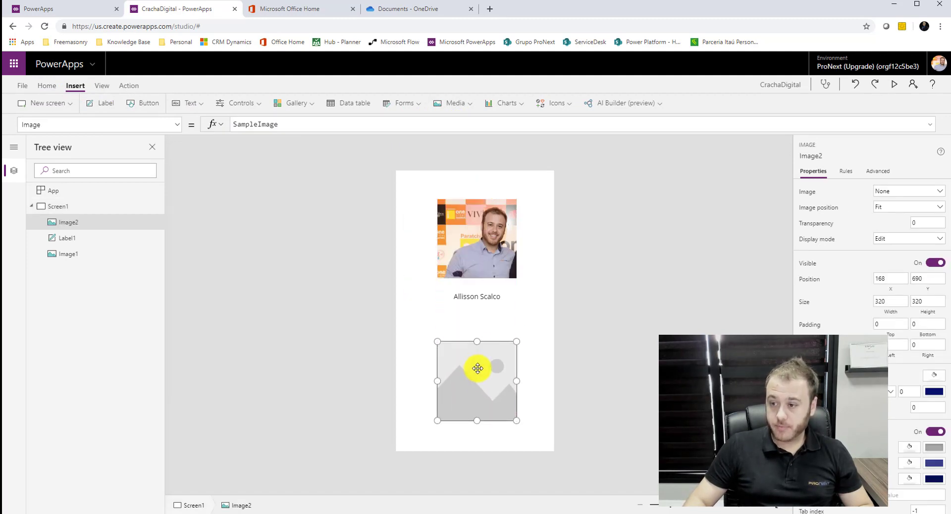
{"action": "left_click", "coordinate": [484, 296]}
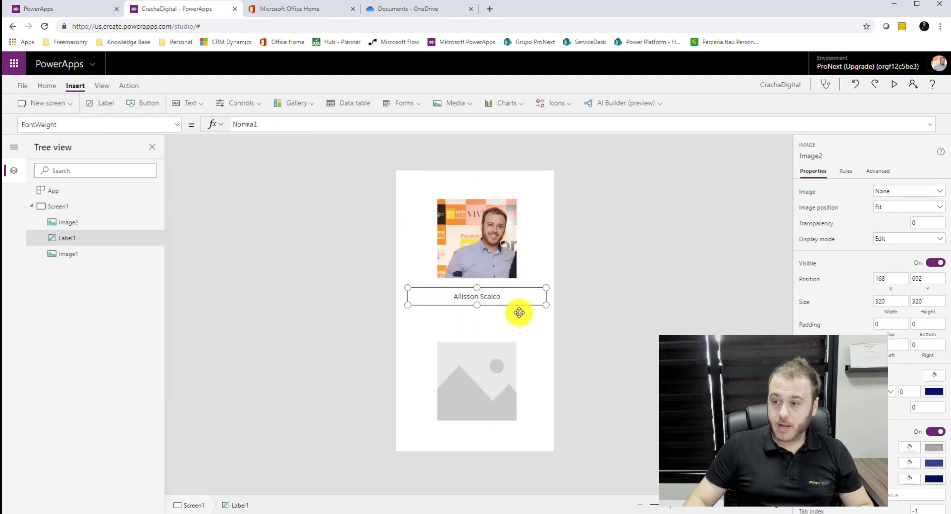
{"action": "left_click", "coordinate": [47, 86]}
{"action": "left_click", "coordinate": [74, 87]}
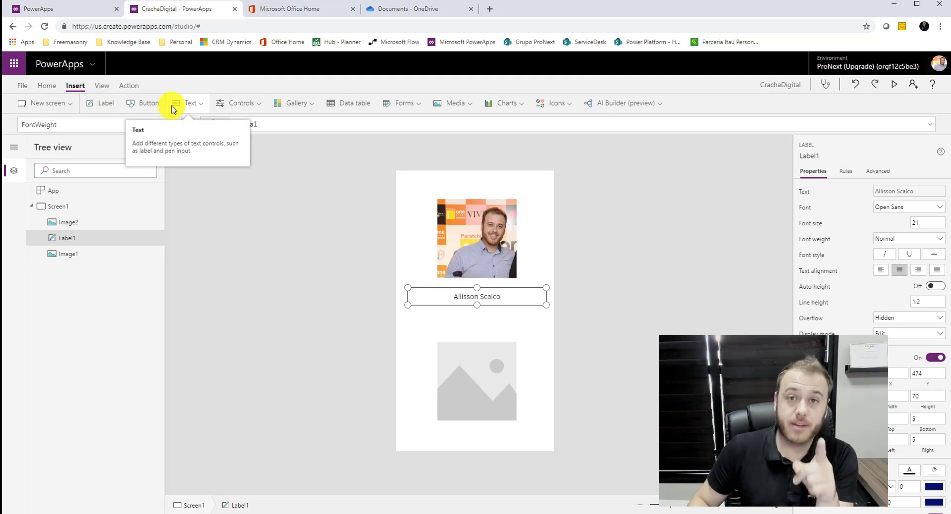
Insert a new label and place it just below the employee name.
{"action": "left_click", "coordinate": [185, 109]}
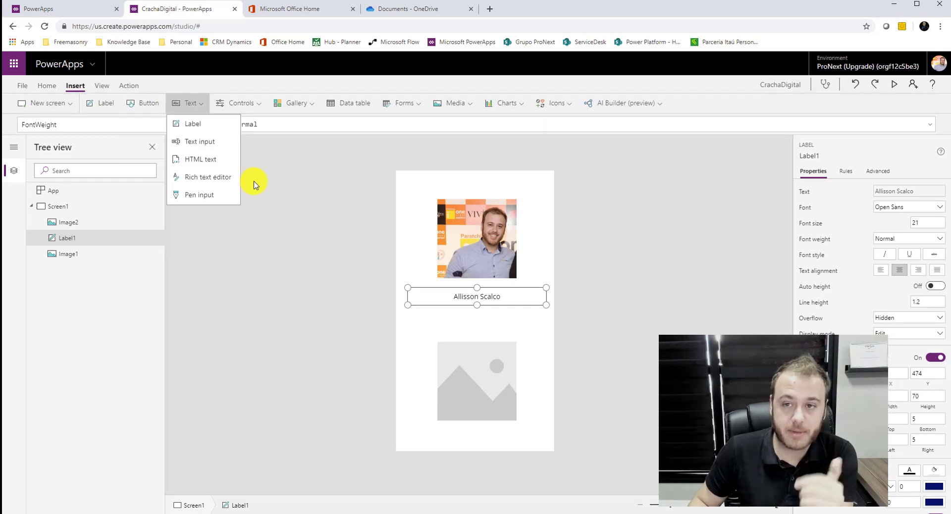
{"action": "left_click", "coordinate": [196, 128]}
{"action": "left_click_drag", "start_coordinate": [431, 182], "coordinate": [435, 307]}
Set the new label's Text to varUsuarioAtual.Matricula and centre-align it.
{"action": "left_click_drag", "start_coordinate": [276, 123], "coordinate": [207, 121]}
{"action": "type", "text": "var"}
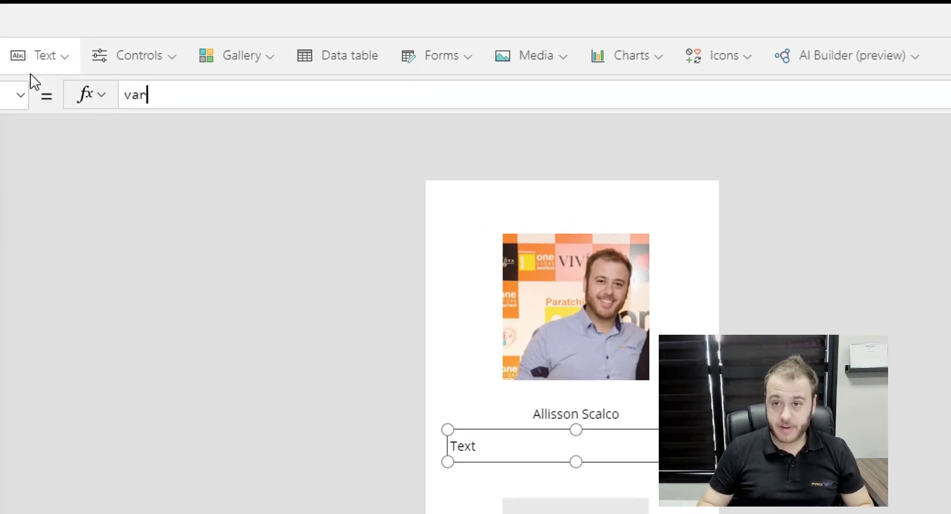
{"action": "left_click", "coordinate": [242, 158]}
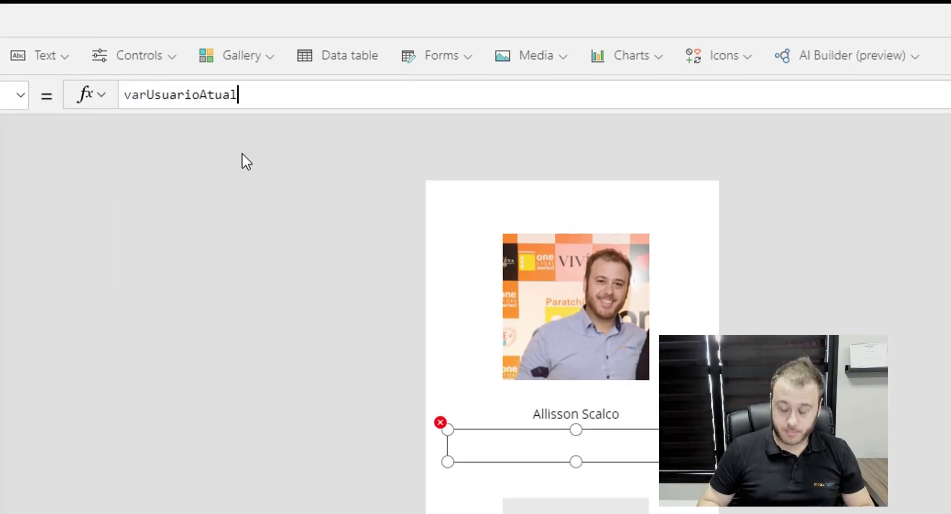
{"action": "type", "text": ".Matricula"}
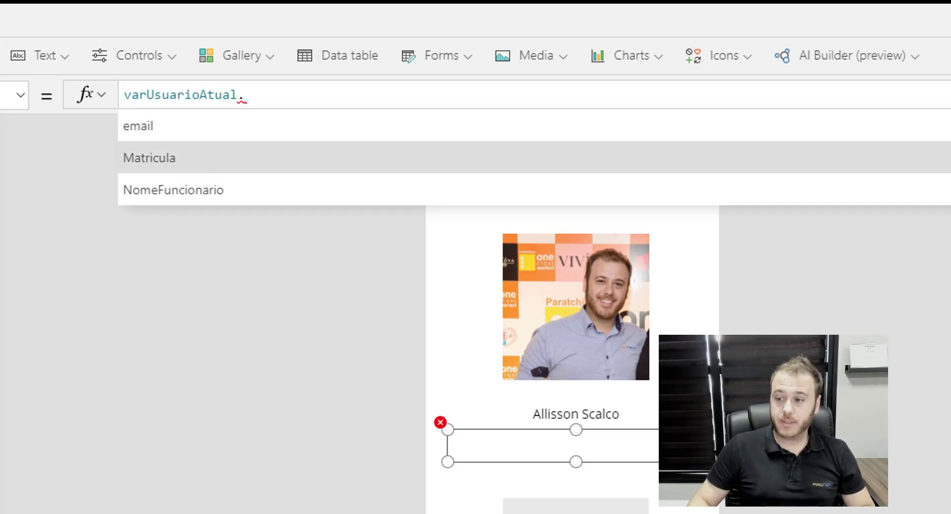
{"action": "left_click", "coordinate": [159, 151]}
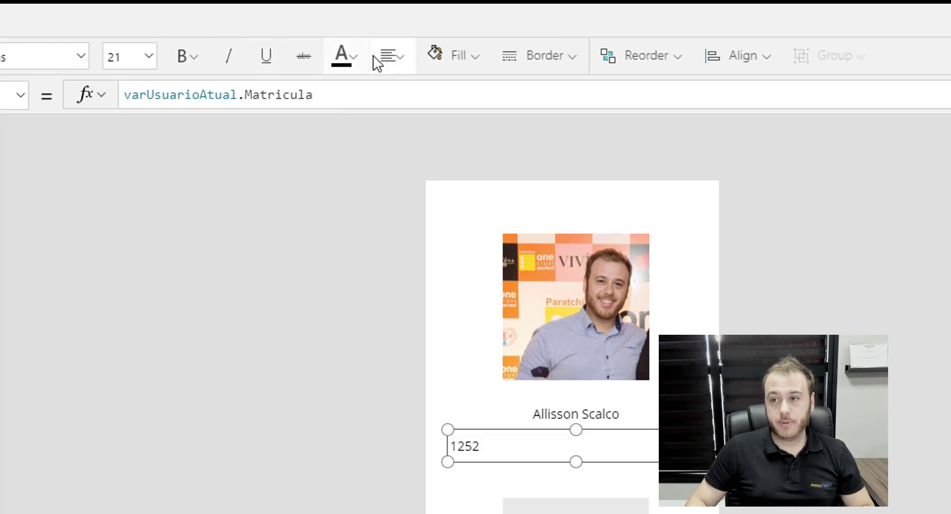
{"action": "left_click", "coordinate": [382, 58]}
{"action": "left_click", "coordinate": [436, 127]}
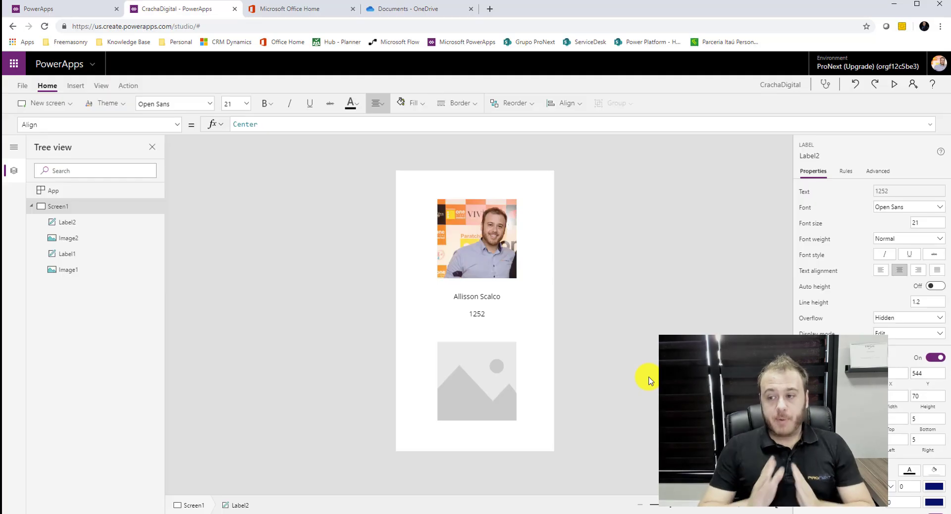
{"action": "left_click", "coordinate": [648, 379]}
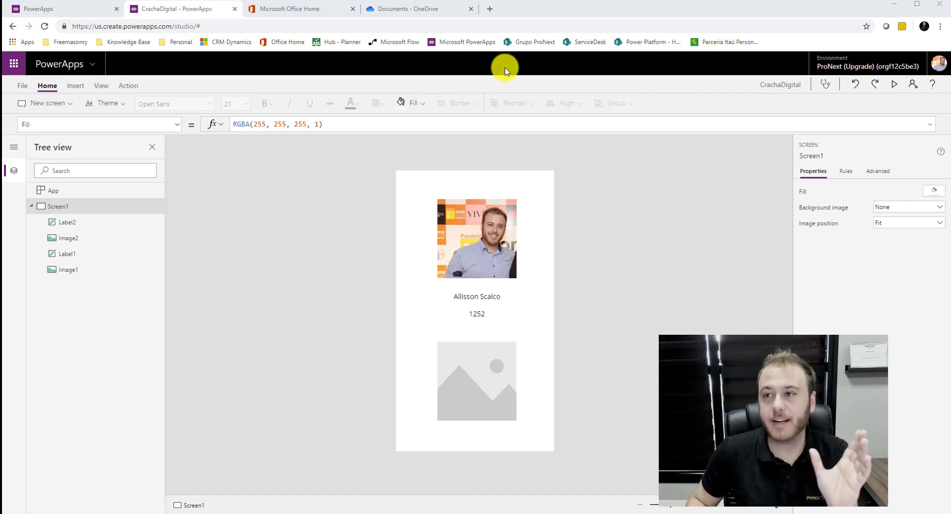
Load the pasted Google Chart QR code address in a new Chrome tab.
{"action": "left_click", "coordinate": [489, 11]}
{"action": "type", "text": "https://chart.googleapis.com/chart?chs=150x150&cht=qr&chl="}
{"action": "key", "text": "Return"}
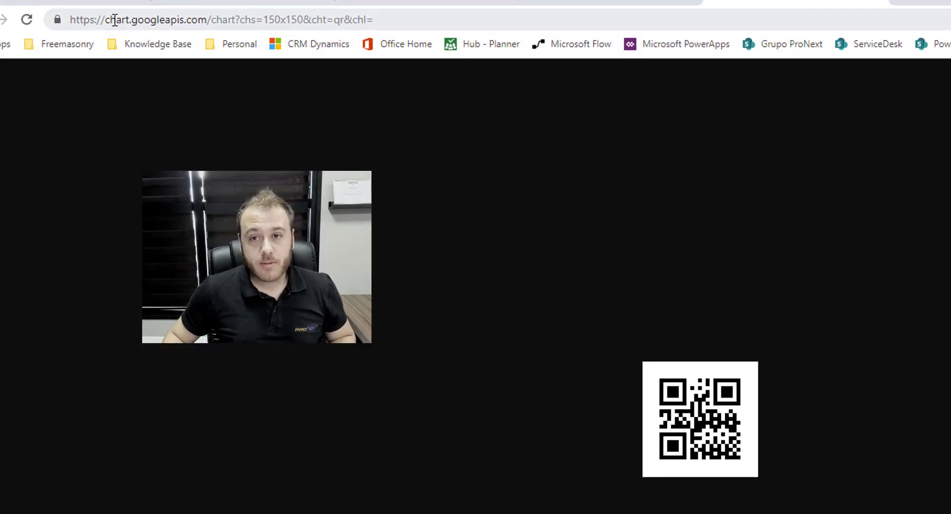
Change the QR data to 123456, then trim it to 12345 and reload.
{"action": "left_click", "coordinate": [115, 20]}
{"action": "left_click", "coordinate": [274, 19]}
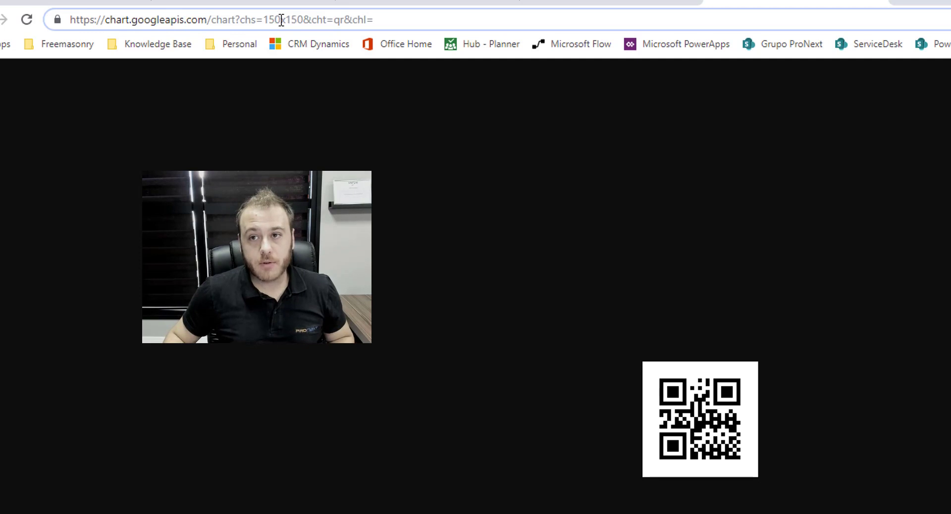
{"action": "left_click", "coordinate": [303, 20]}
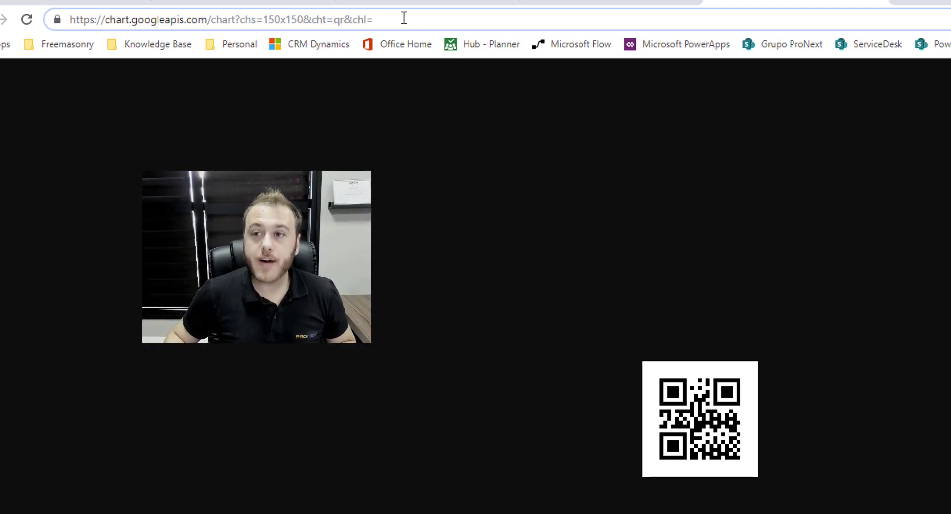
{"action": "type", "text": "123456"}
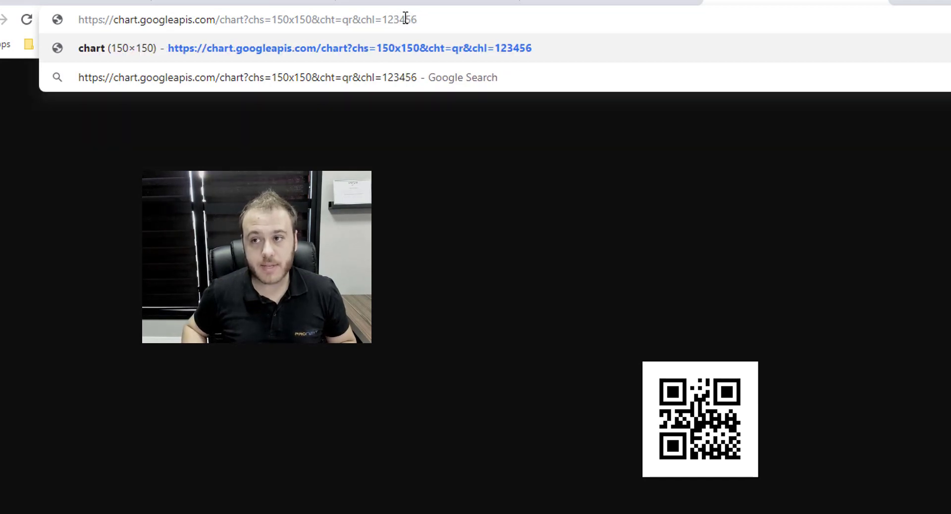
{"action": "key", "text": "Return"}
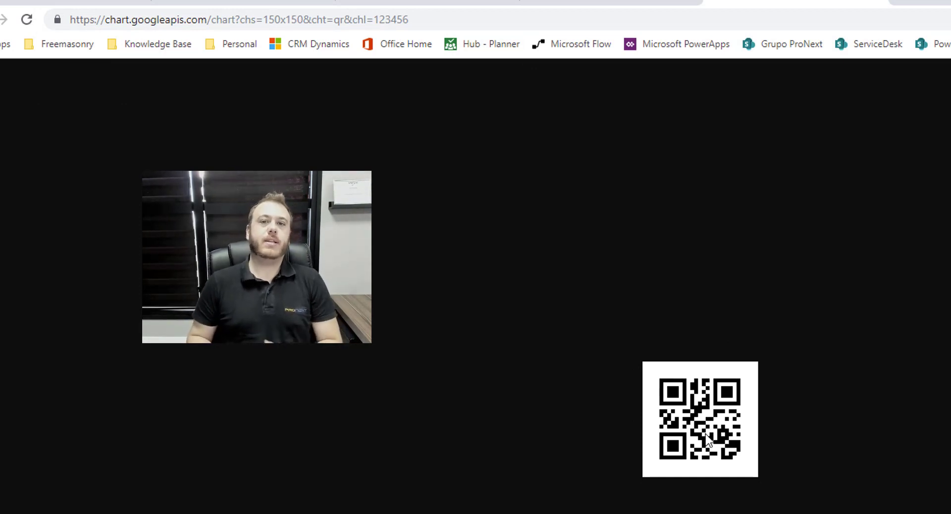
{"action": "left_click", "coordinate": [456, 15]}
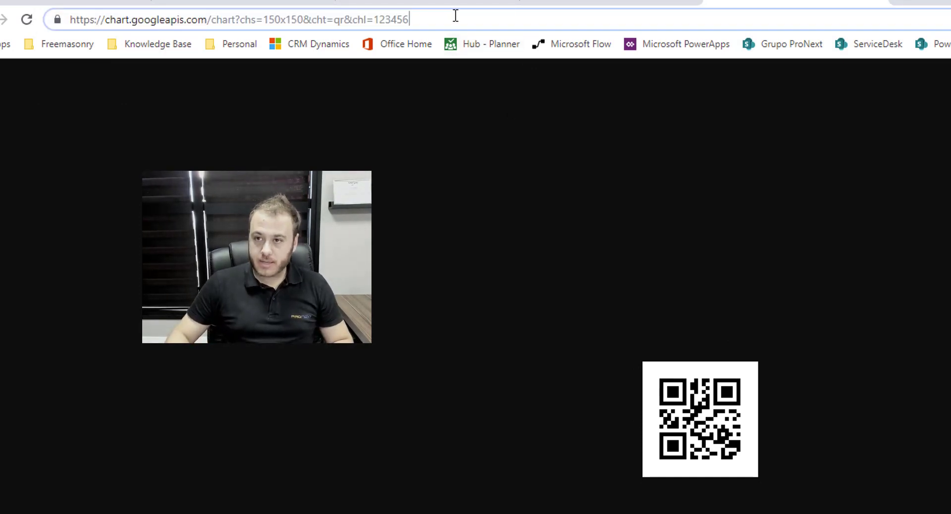
{"action": "key", "text": "BackSpace"}
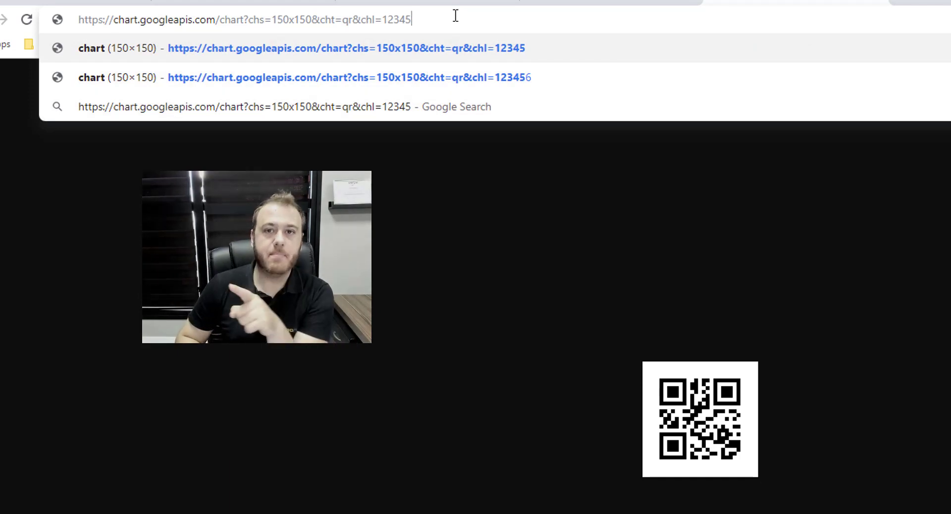
{"action": "key", "text": "Return"}
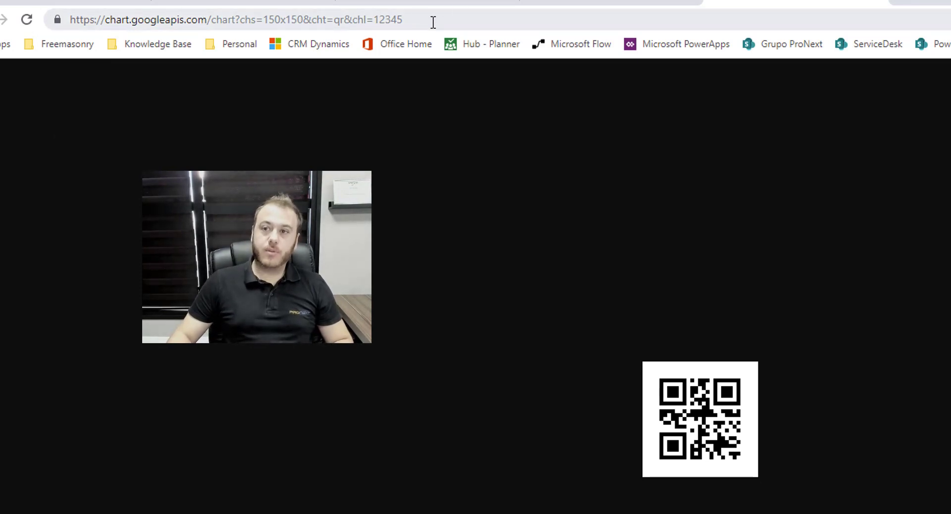
Copy the chart address up to 'chl=' to the clipboard.
{"action": "left_click", "coordinate": [379, 22]}
{"action": "left_click", "coordinate": [374, 19]}
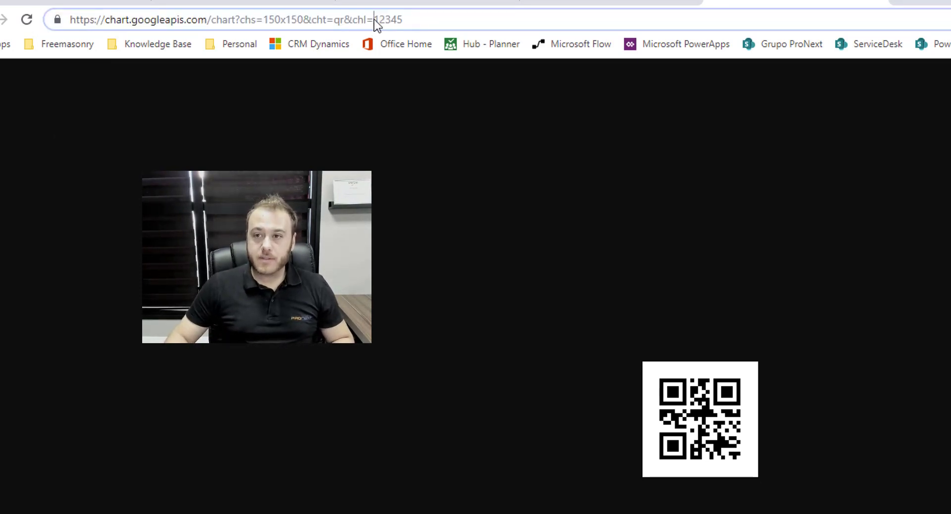
{"action": "left_click_drag", "start_coordinate": [377, 19], "coordinate": [21, 16]}
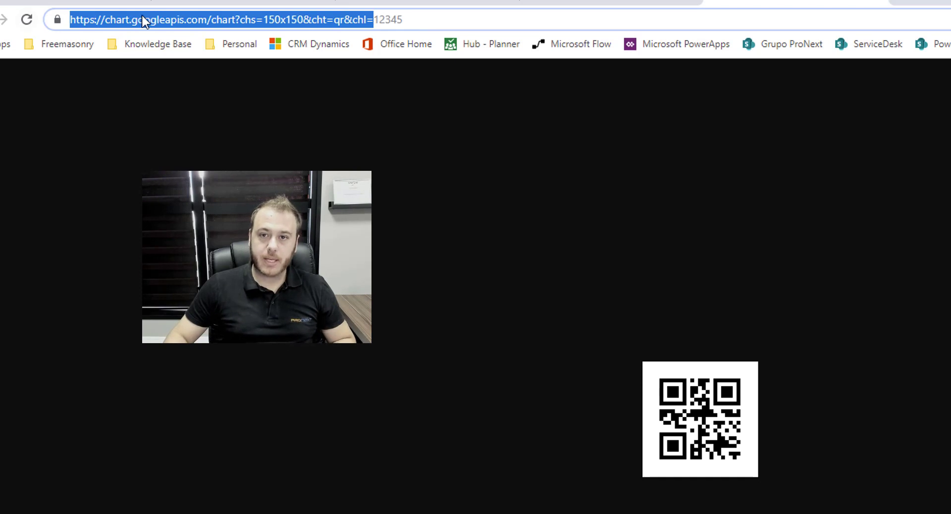
{"action": "right_click", "coordinate": [141, 20]}
{"action": "left_click", "coordinate": [184, 99]}
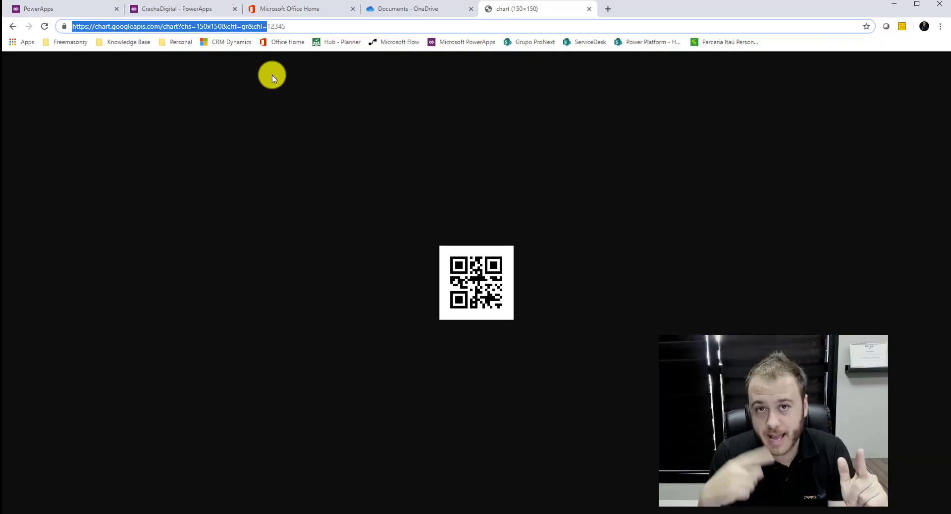
Back in PowerApps, select Image2, nudge it up, and select its SampleImage formula.
{"action": "left_click", "coordinate": [155, 12]}
{"action": "left_click", "coordinate": [494, 371]}
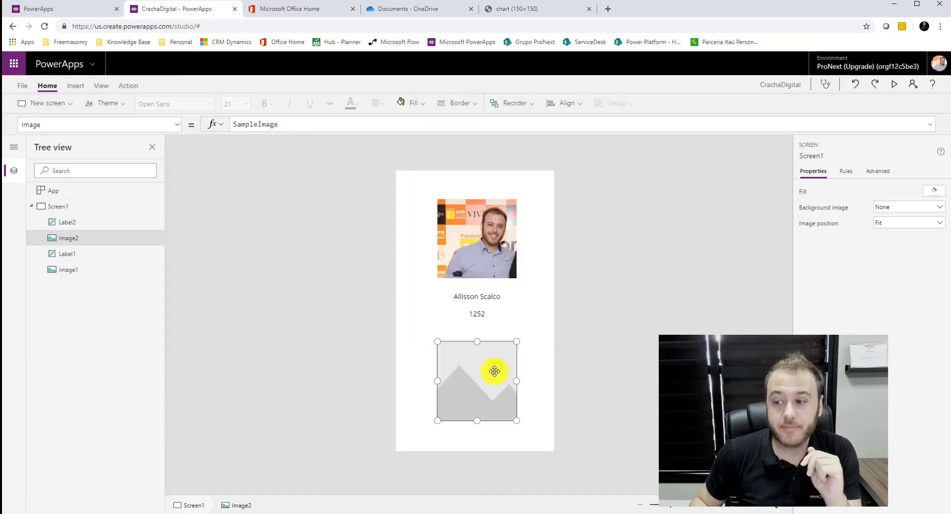
{"action": "left_click_drag", "start_coordinate": [494, 371], "coordinate": [494, 369]}
{"action": "left_click", "coordinate": [290, 125]}
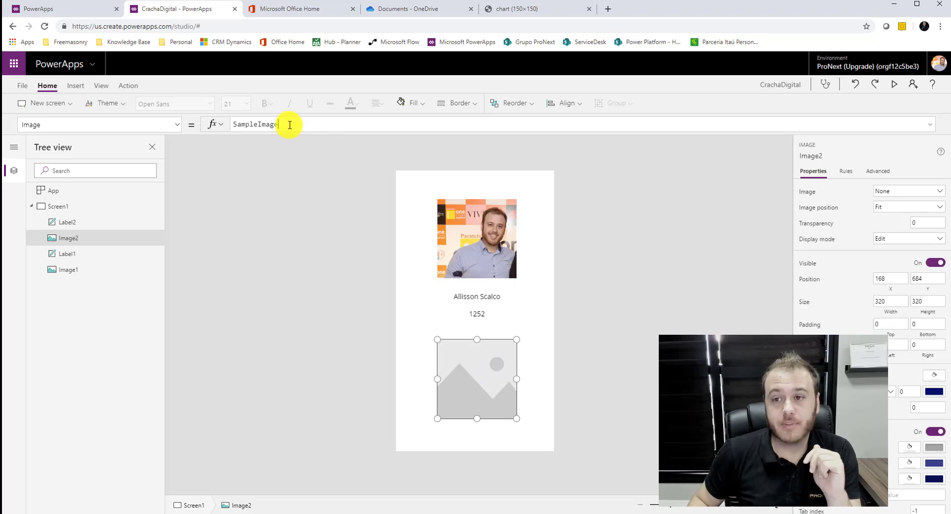
{"action": "left_click_drag", "start_coordinate": [304, 124], "coordinate": [187, 117]}
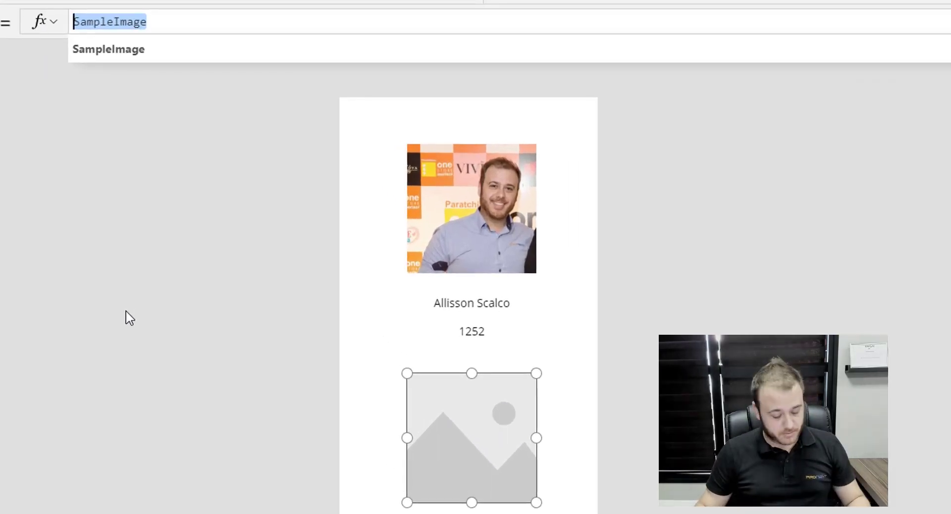
Set Image2's Image to Concatenate of the copied chart URL and varUsuarioAtual.Matricula.
{"action": "type", "text": "\""}
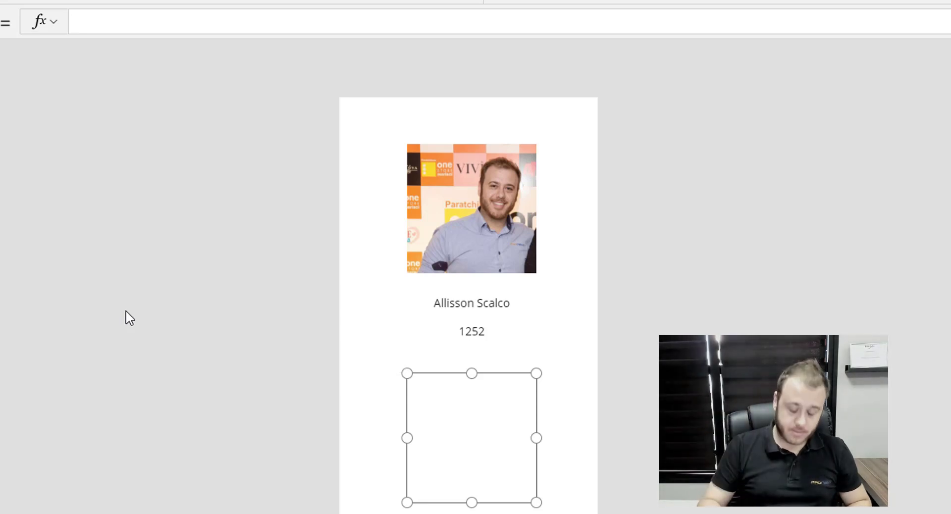
{"action": "type", "text": "Cont"}
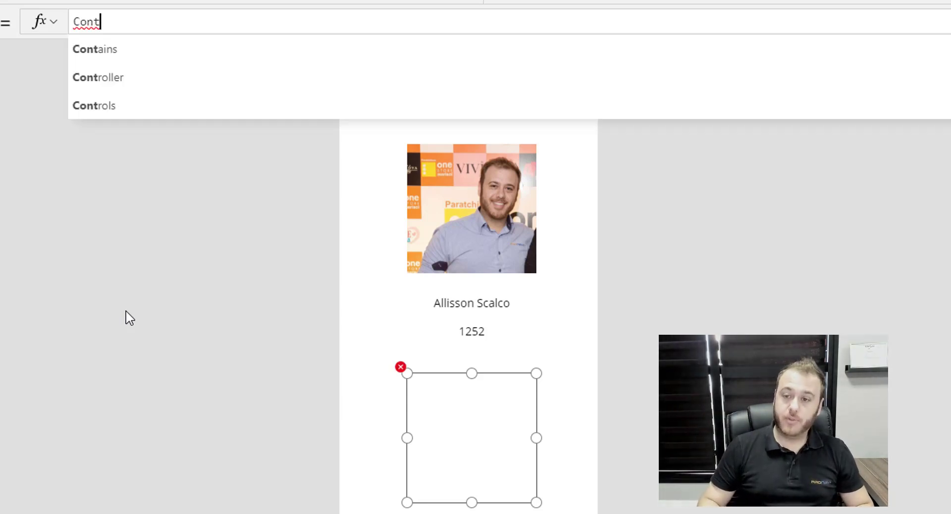
{"action": "left_click", "coordinate": [152, 88]}
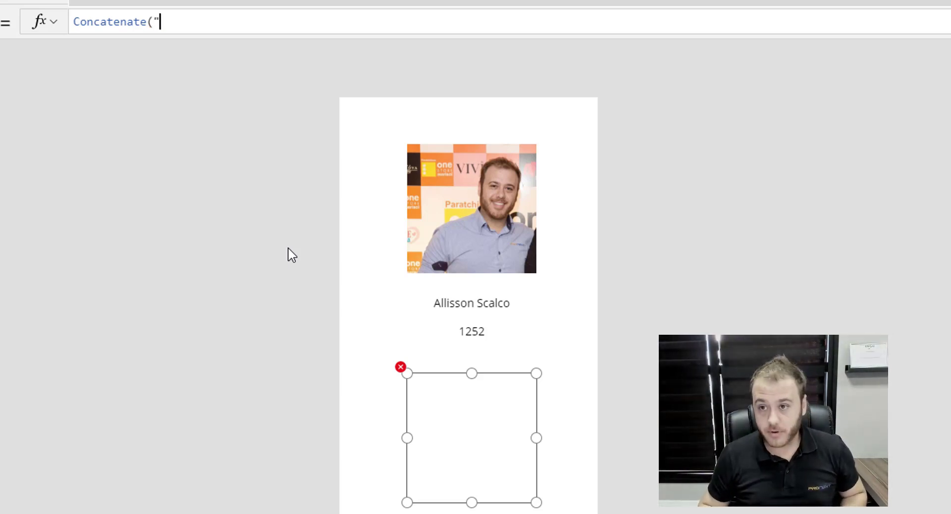
{"action": "type", "text": "https://chart.googleapis.com/chart?chs=150x150&cht=qr&chl="}
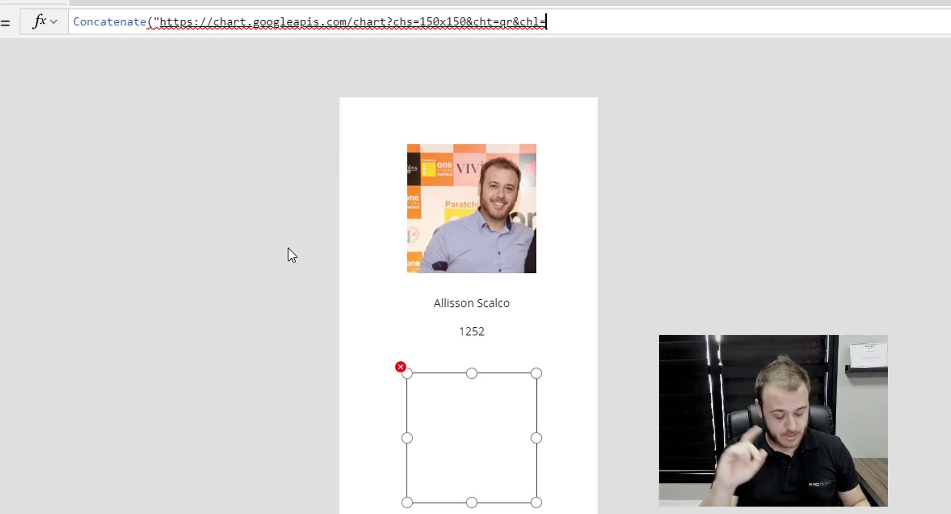
{"action": "type", "text": "\",\""}
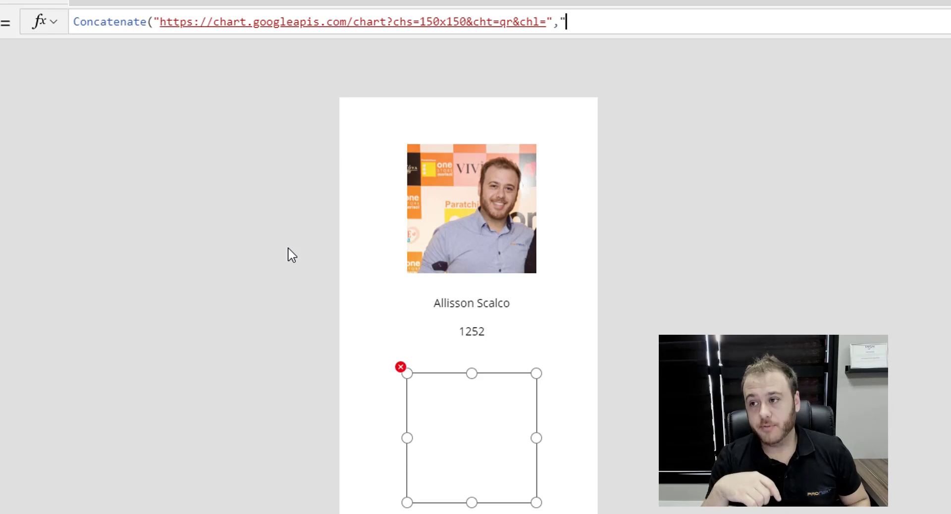
{"action": "key", "text": "BackSpace"}
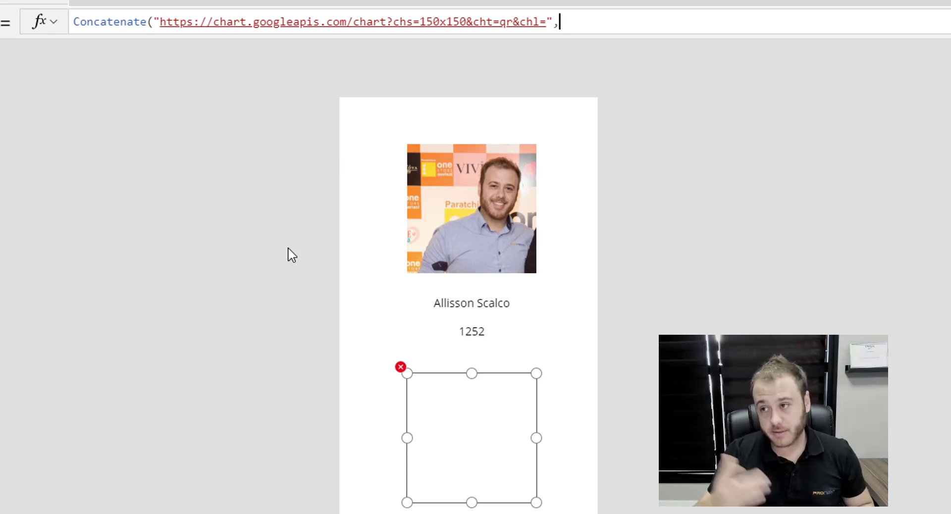
{"action": "type", "text": "var"}
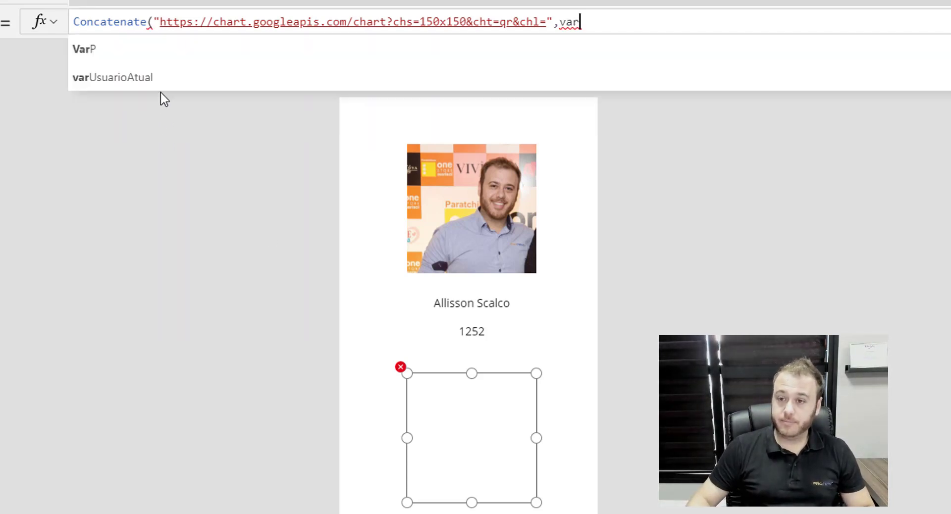
{"action": "left_click", "coordinate": [160, 79]}
{"action": "type", "text": "."}
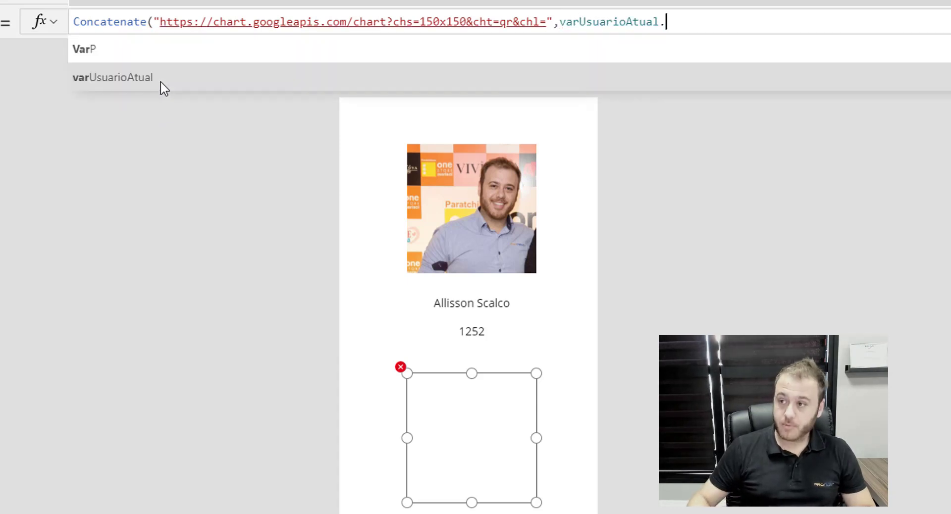
{"action": "key", "text": "Tab"}
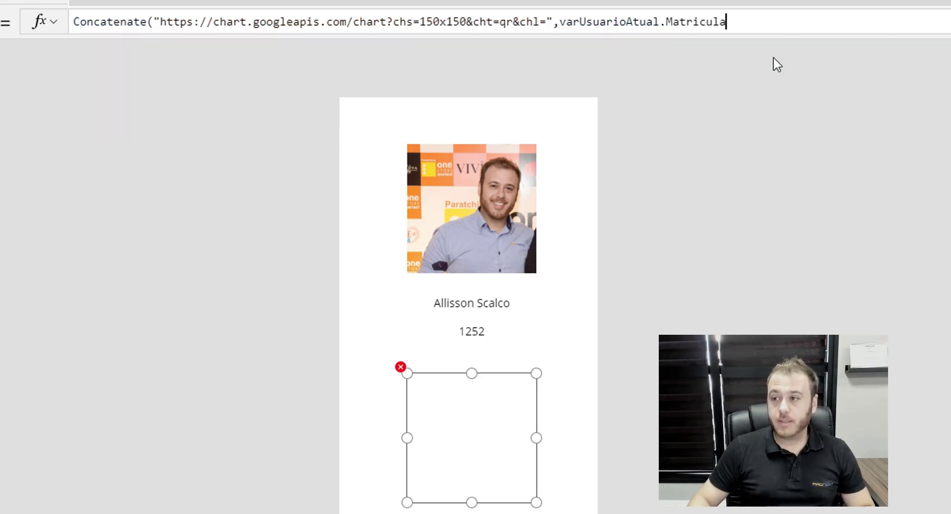
{"action": "type", "text": ")"}
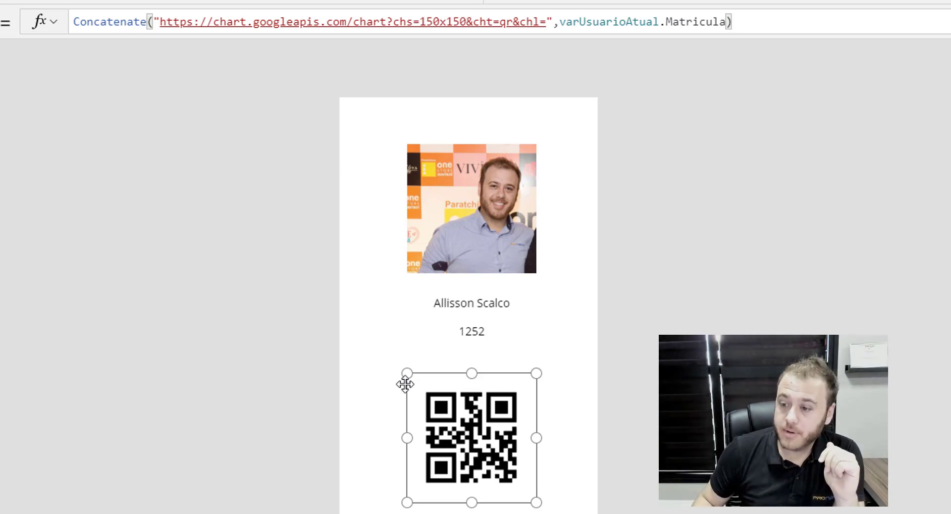
Enlarge the QR code image and shift it slightly up on Screen1.
{"action": "mouse_move", "coordinate": [407, 373]}
{"action": "left_mouse_down"}
{"action": "mouse_move", "coordinate": [385, 359]}
{"action": "mouse_move", "coordinate": [402, 379]}
{"action": "left_mouse_up"}
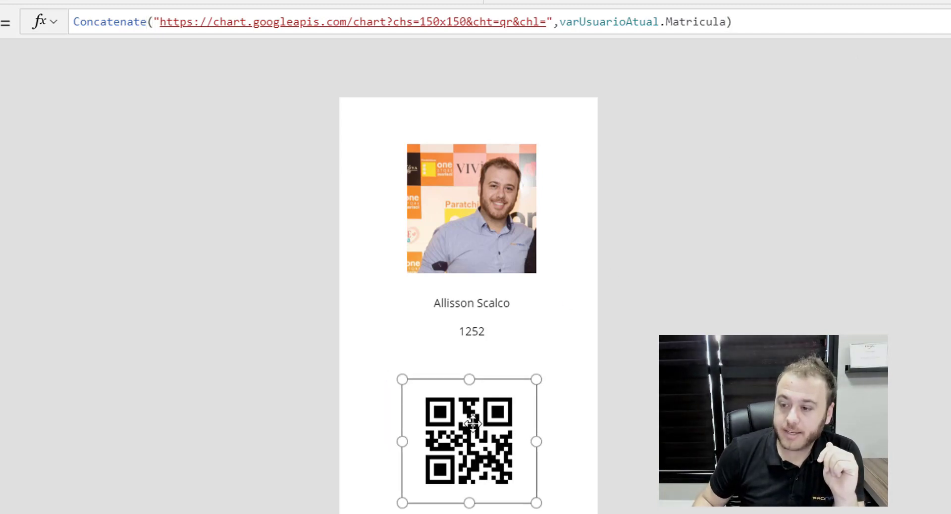
{"action": "left_click", "coordinate": [633, 384]}
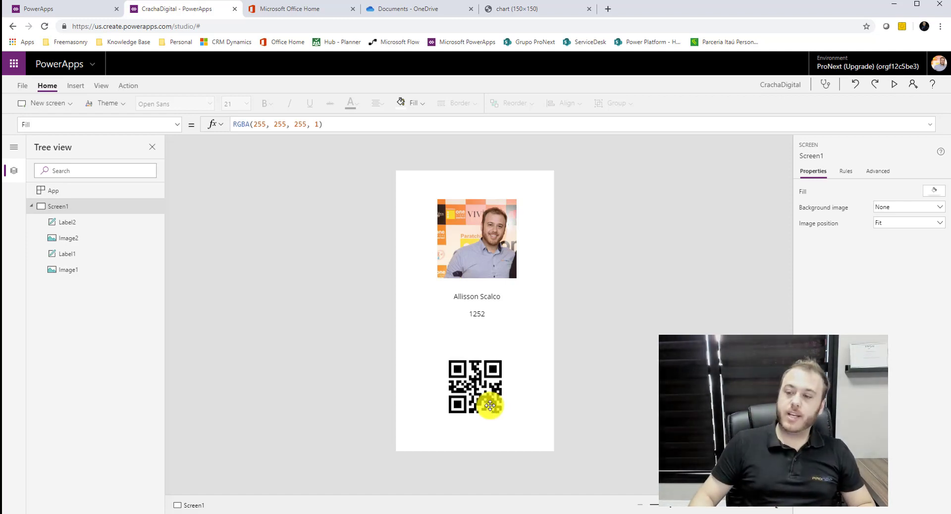
{"action": "left_click", "coordinate": [483, 389]}
{"action": "left_click_drag", "start_coordinate": [473, 370], "coordinate": [475, 364]}
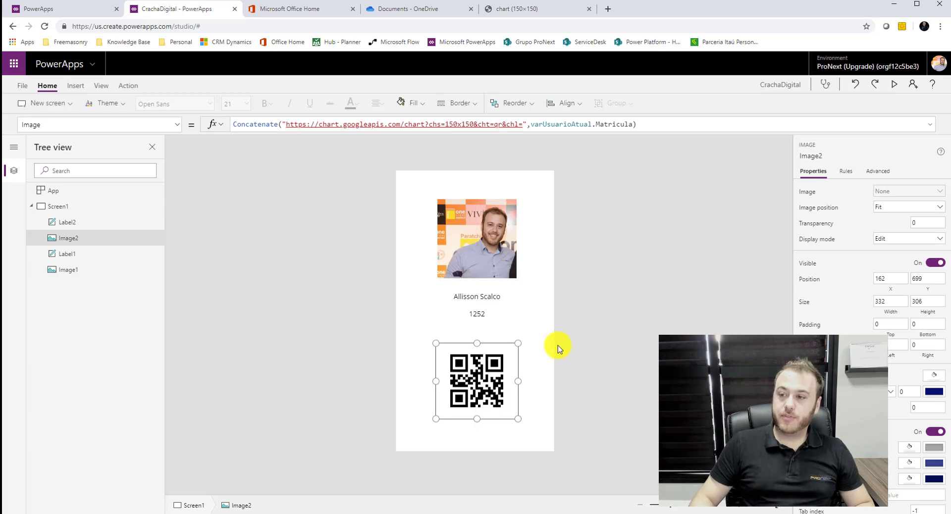
{"action": "left_click", "coordinate": [573, 335]}
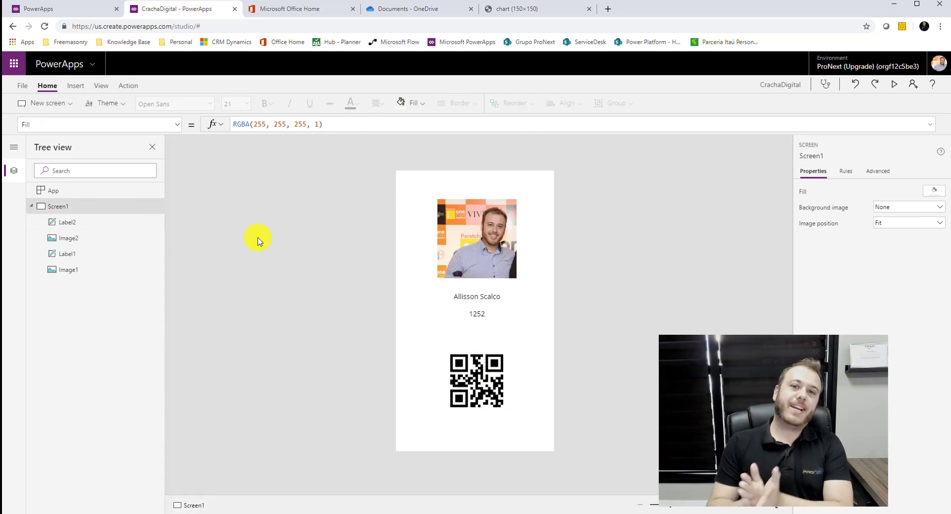
{"action": "left_click", "coordinate": [30, 206]}
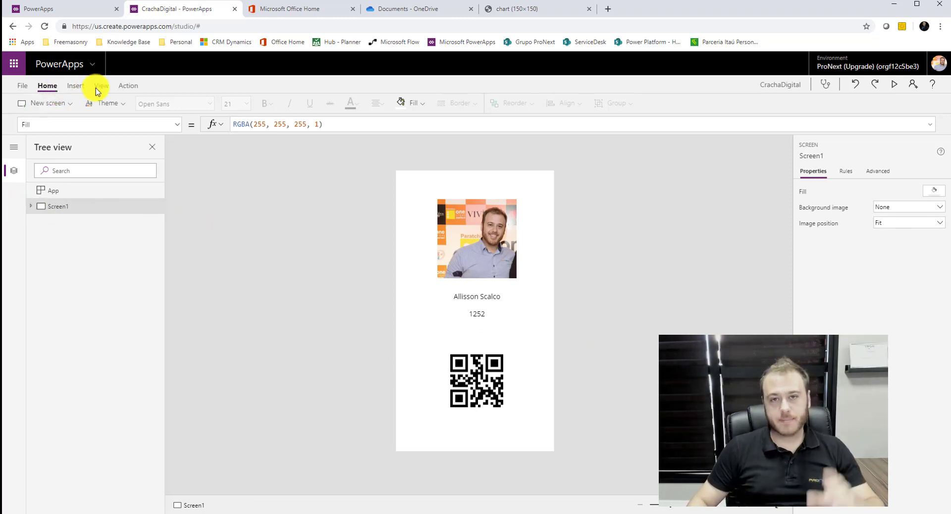
Create blank Screen2, insert a vertical gallery, and drag it lower on the screen.
{"action": "left_click", "coordinate": [56, 105]}
{"action": "key", "text": "Escape"}
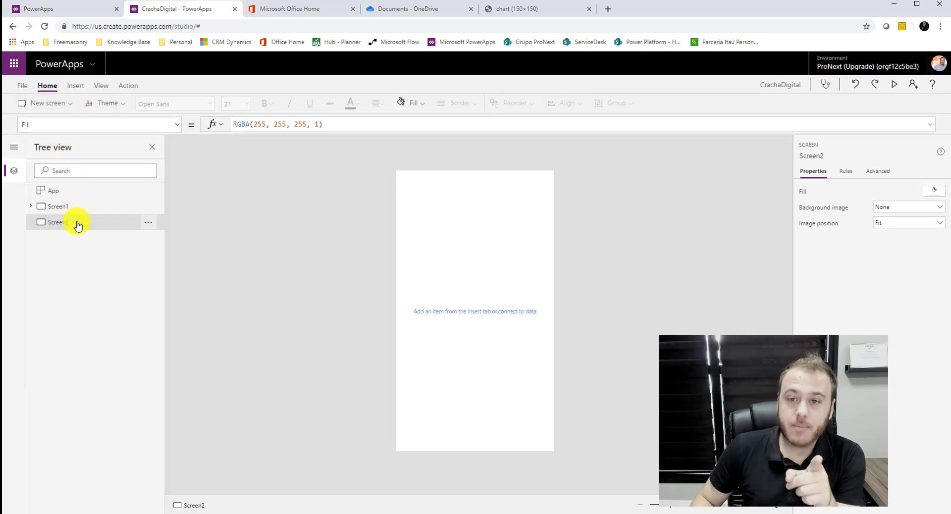
{"action": "left_click", "coordinate": [77, 85]}
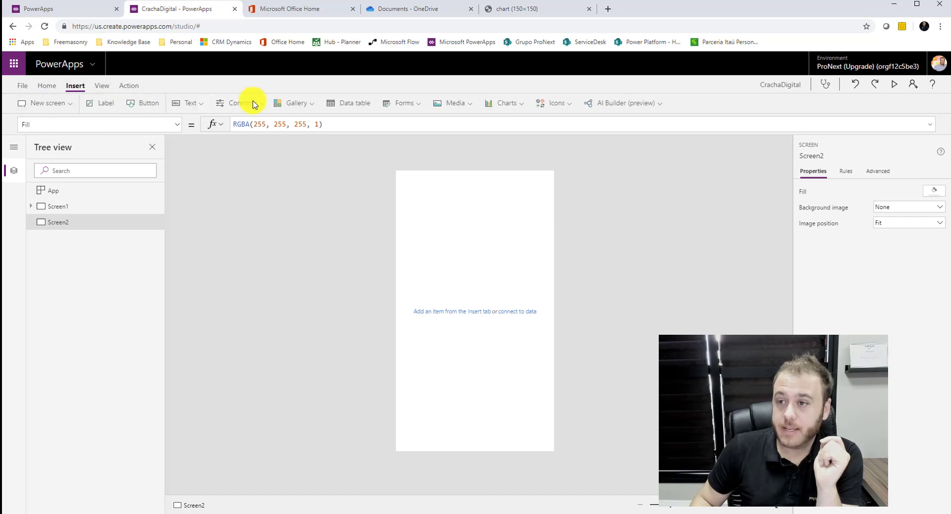
{"action": "left_click", "coordinate": [313, 104]}
{"action": "left_click", "coordinate": [305, 140]}
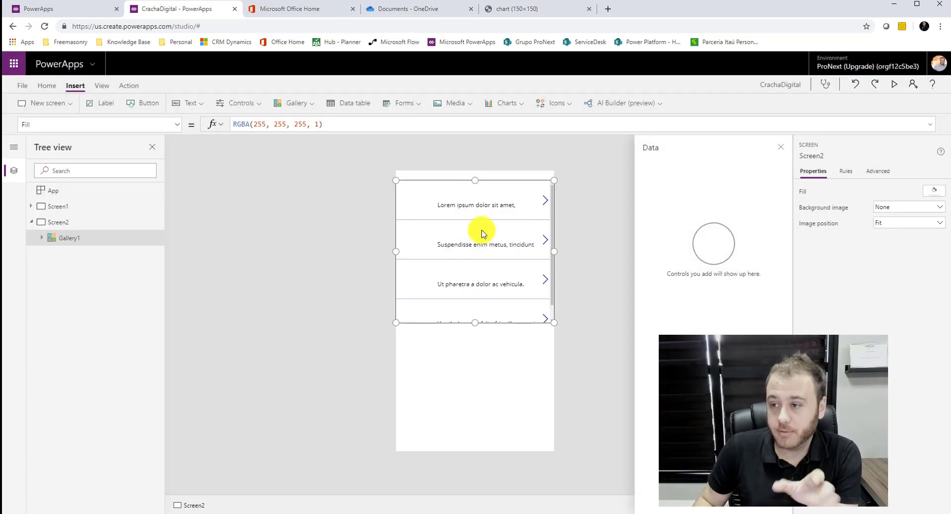
{"action": "left_click_drag", "start_coordinate": [490, 179], "coordinate": [490, 237]}
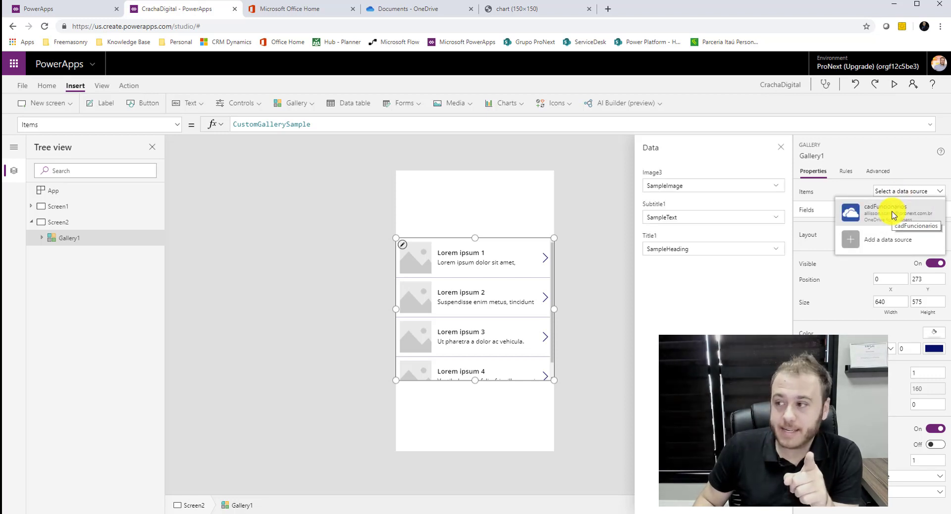
Connect the gallery to cadFuncionarios and show each employee's email as the subtitle.
{"action": "left_click", "coordinate": [894, 215]}
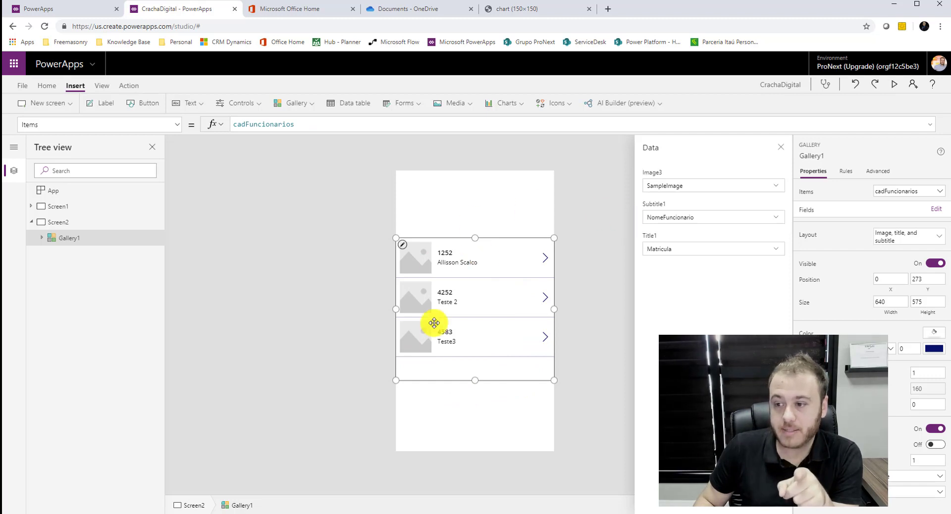
{"action": "left_click", "coordinate": [689, 187]}
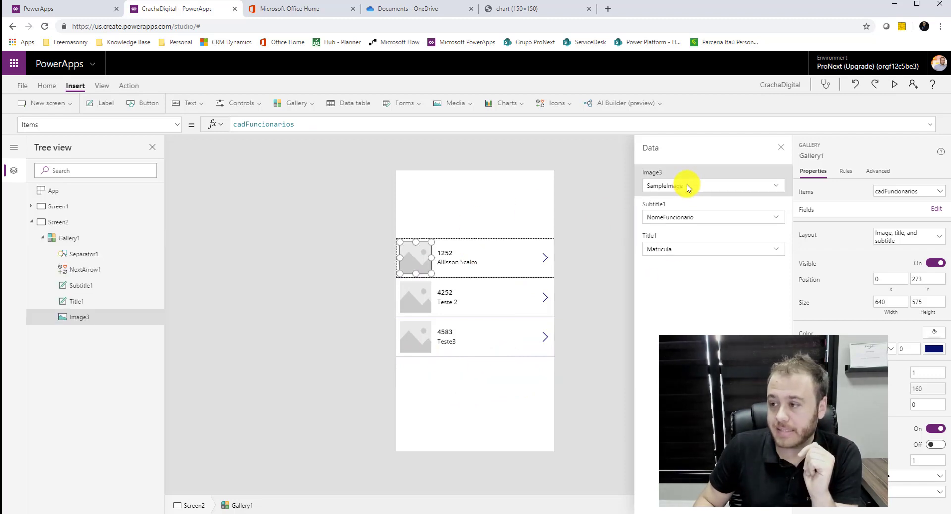
{"action": "left_click", "coordinate": [713, 187]}
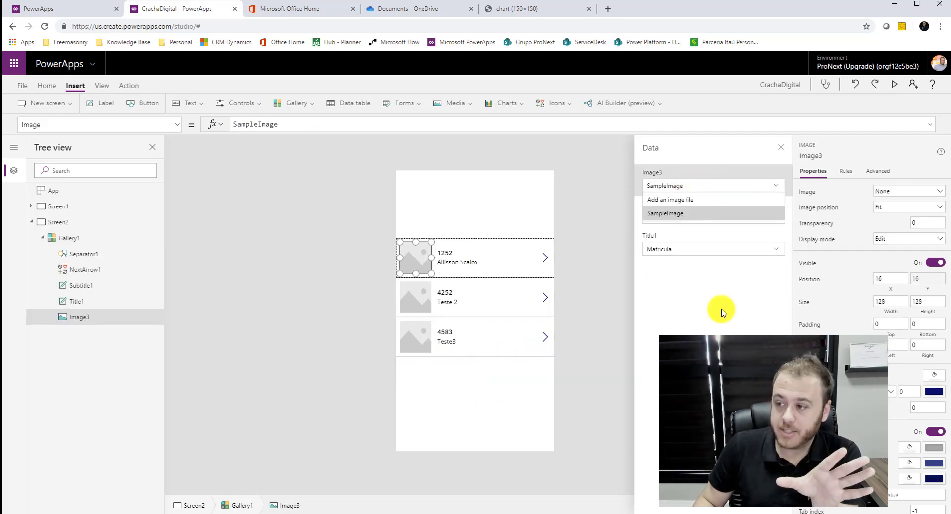
{"action": "left_click", "coordinate": [714, 292]}
{"action": "left_click", "coordinate": [683, 218]}
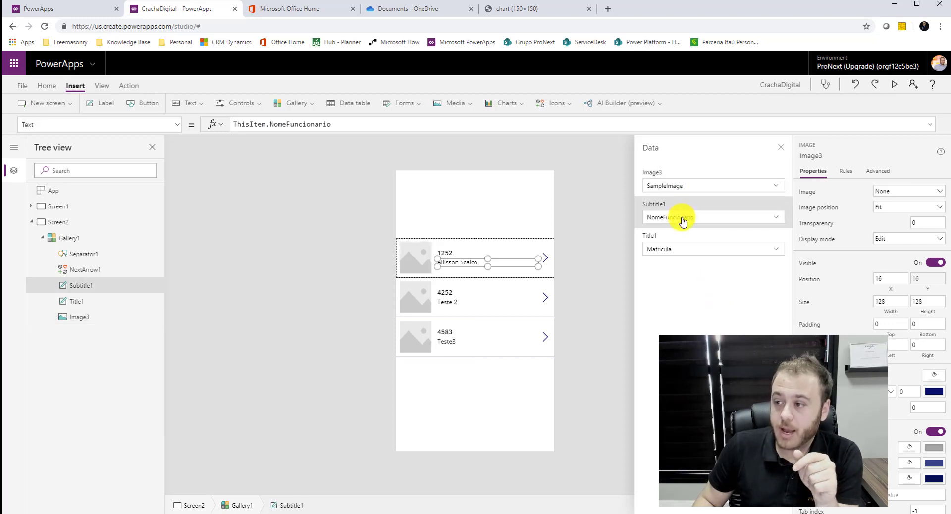
{"action": "left_click", "coordinate": [695, 218]}
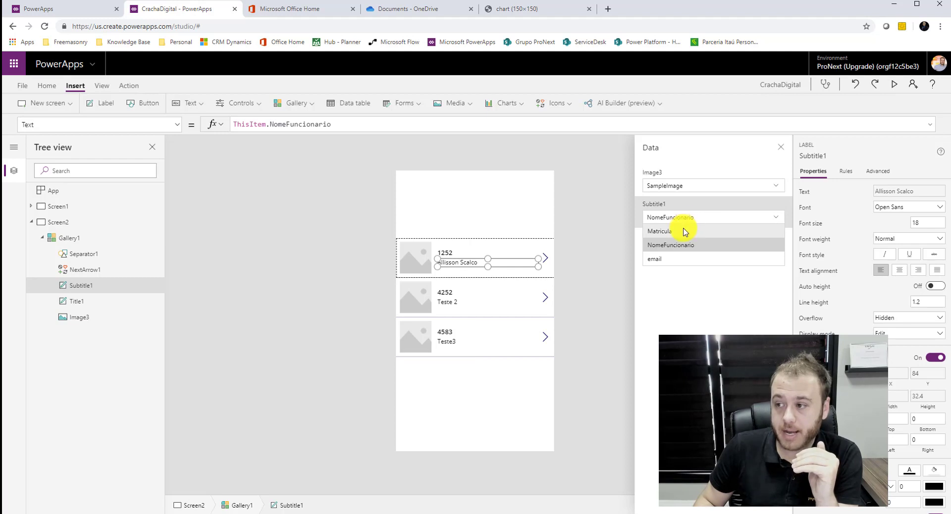
{"action": "left_click", "coordinate": [660, 259]}
Show NomeFuncionario as each row's title and close the data settings.
{"action": "left_click", "coordinate": [678, 253]}
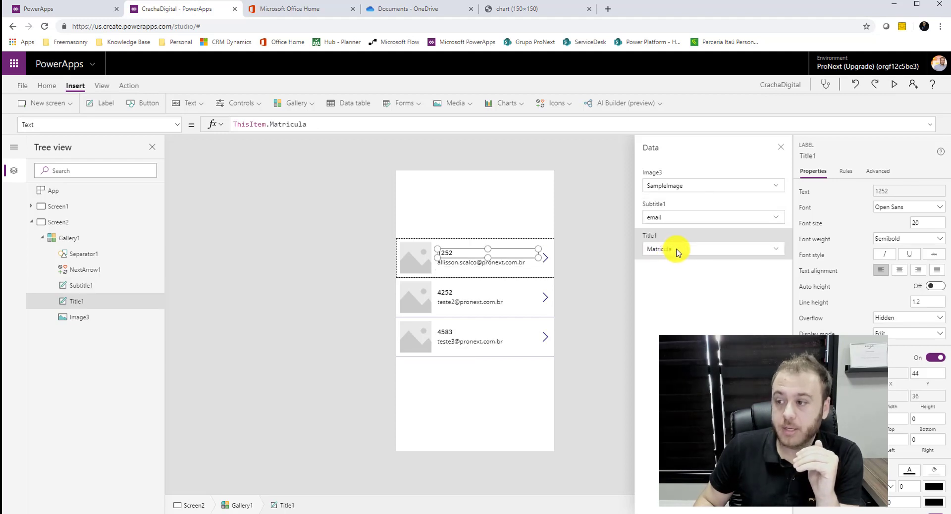
{"action": "left_click", "coordinate": [678, 253]}
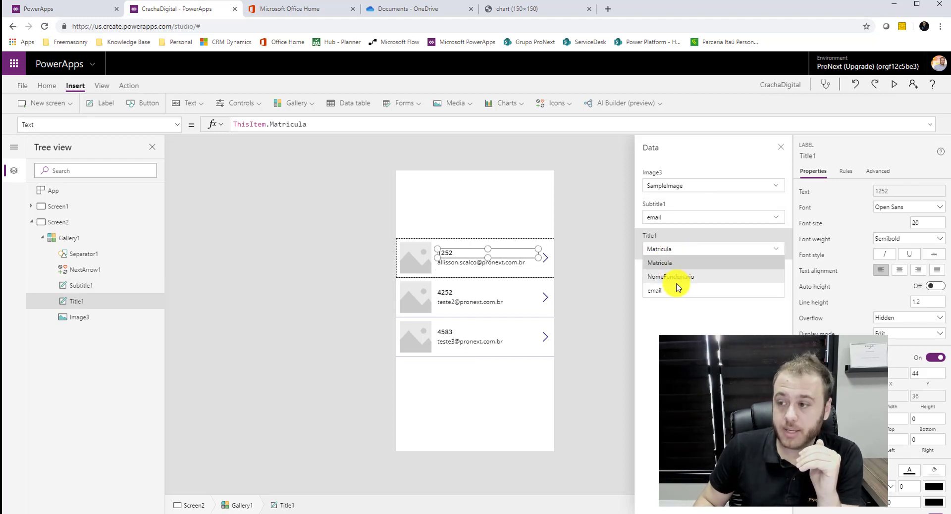
{"action": "left_click", "coordinate": [675, 276]}
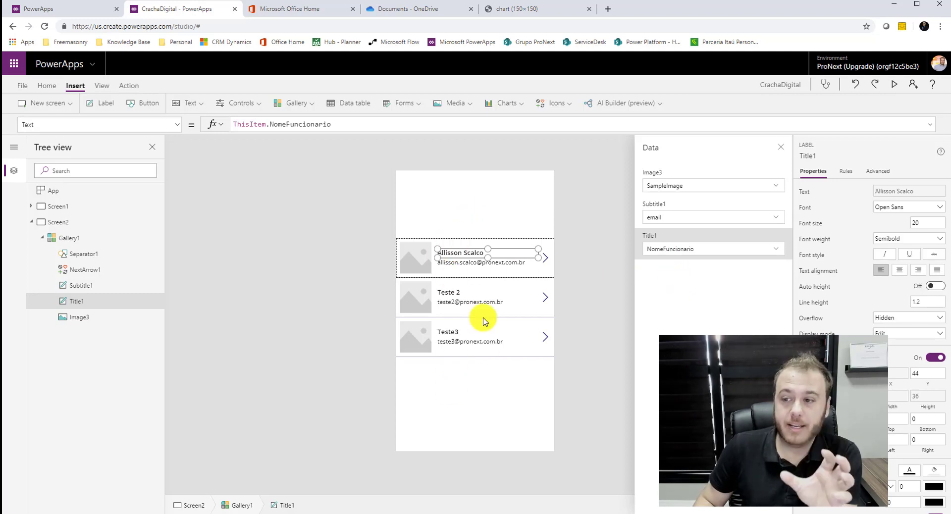
{"action": "left_click", "coordinate": [615, 271]}
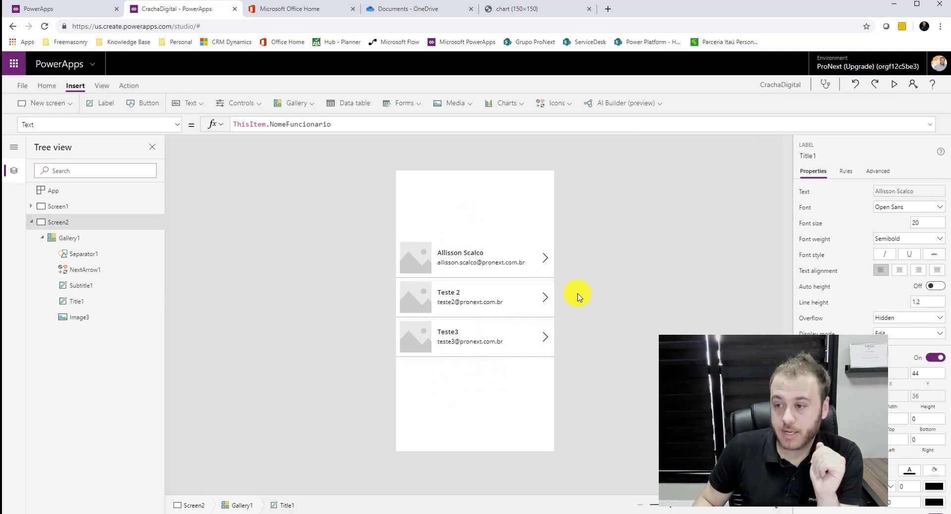
{"action": "left_click", "coordinate": [416, 264]}
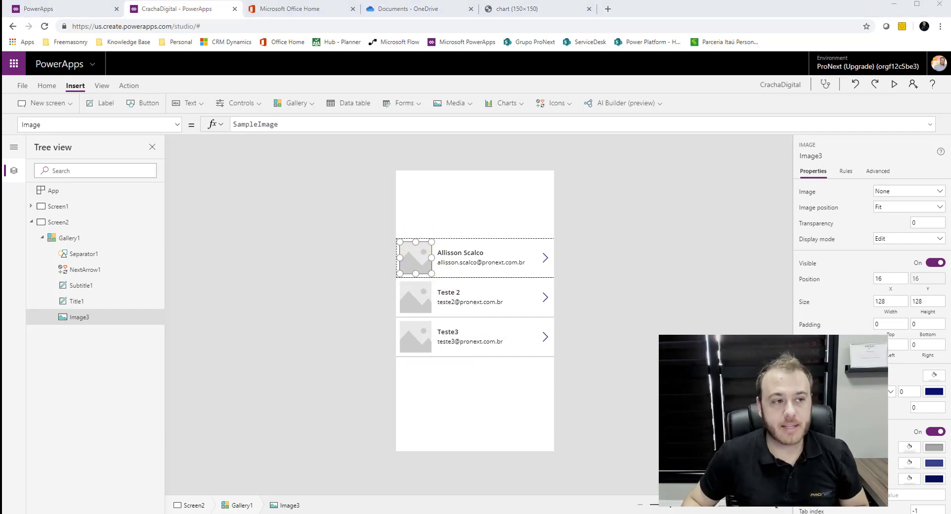
Replace Image3's formula with Concatenate of the Google Chart QR URL and ThisItem.Matricula.
{"action": "double_click", "coordinate": [283, 123]}
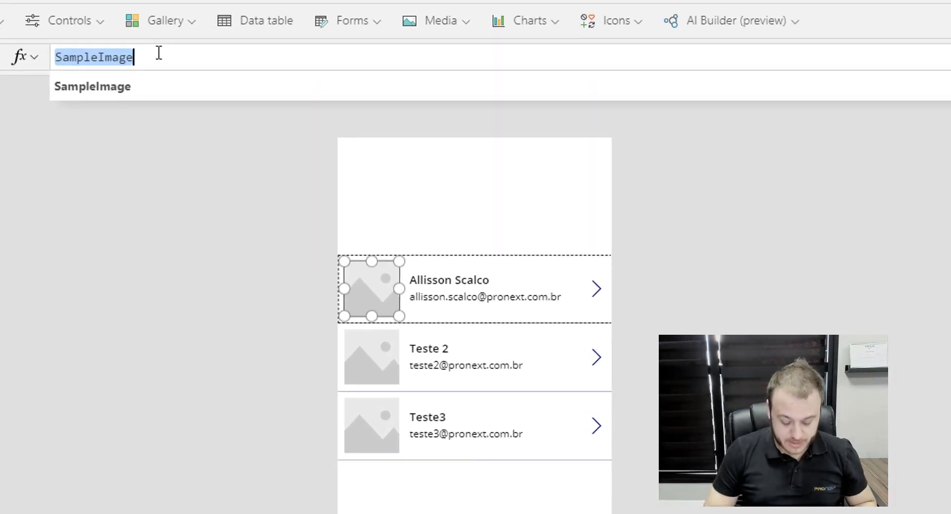
{"action": "type", "text": "Con"}
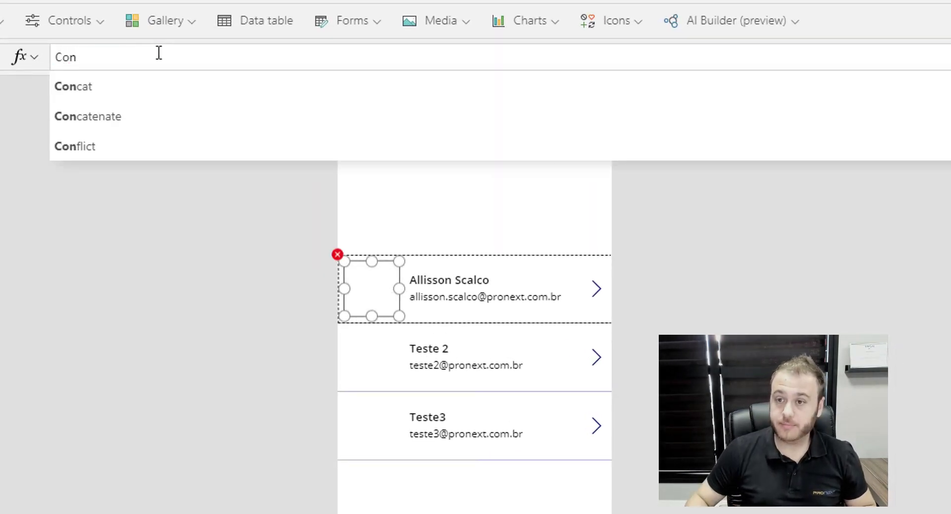
{"action": "left_click", "coordinate": [124, 116]}
{"action": "type", "text": "\""}
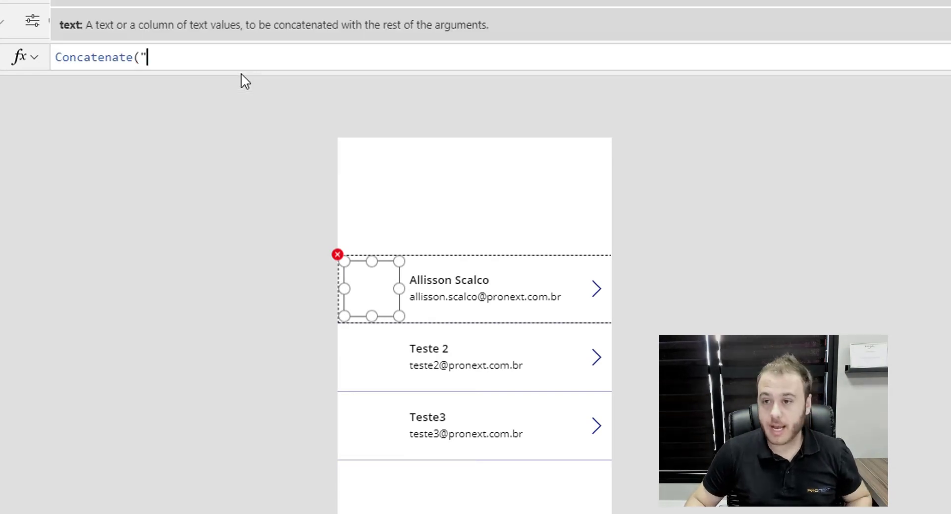
{"action": "type", "text": "https://chart.googleapis.com/chart?chs=150x150&cht=qr&chl="}
{"action": "type", "text": "\""}
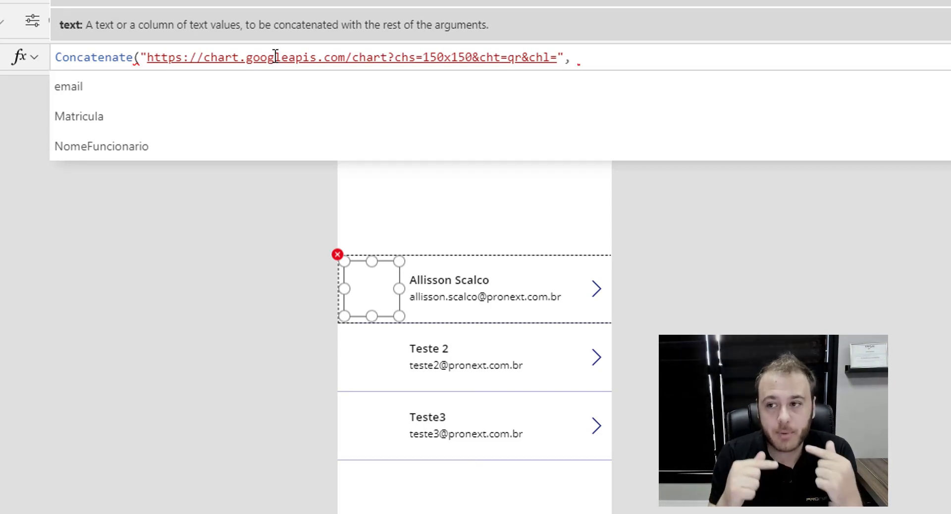
{"action": "type", "text": "this"}
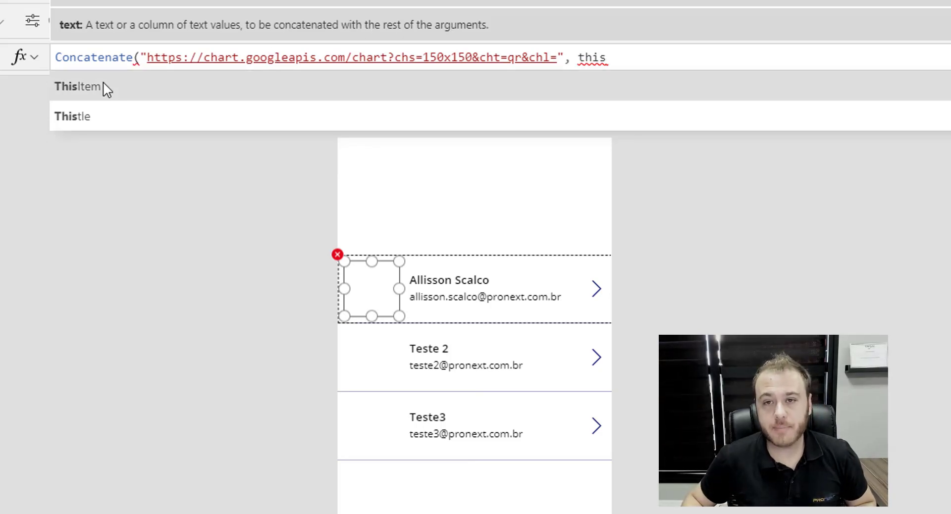
{"action": "left_click", "coordinate": [103, 82]}
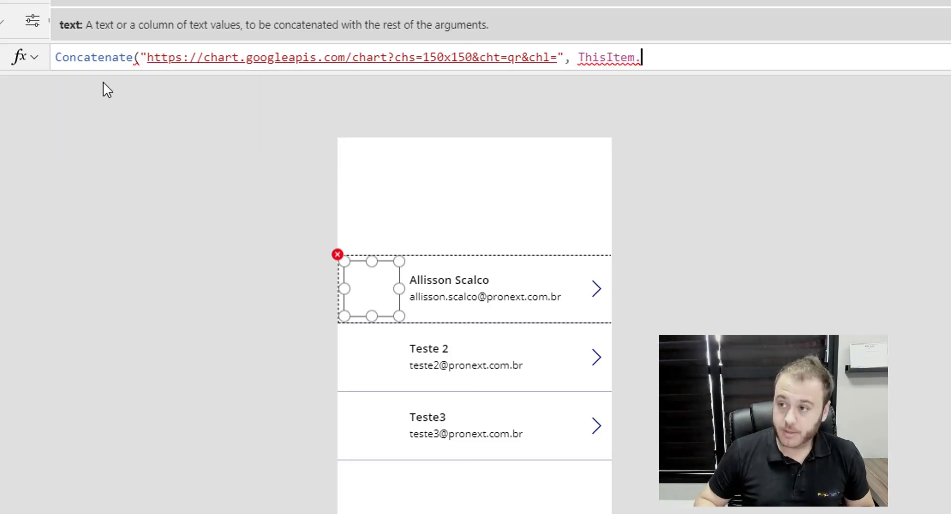
{"action": "type", "text": "."}
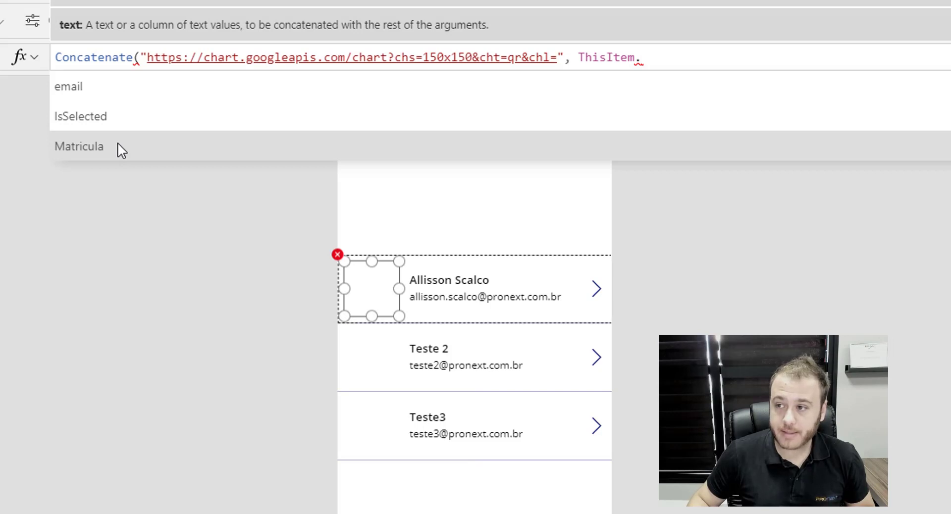
{"action": "left_click", "coordinate": [475, 147]}
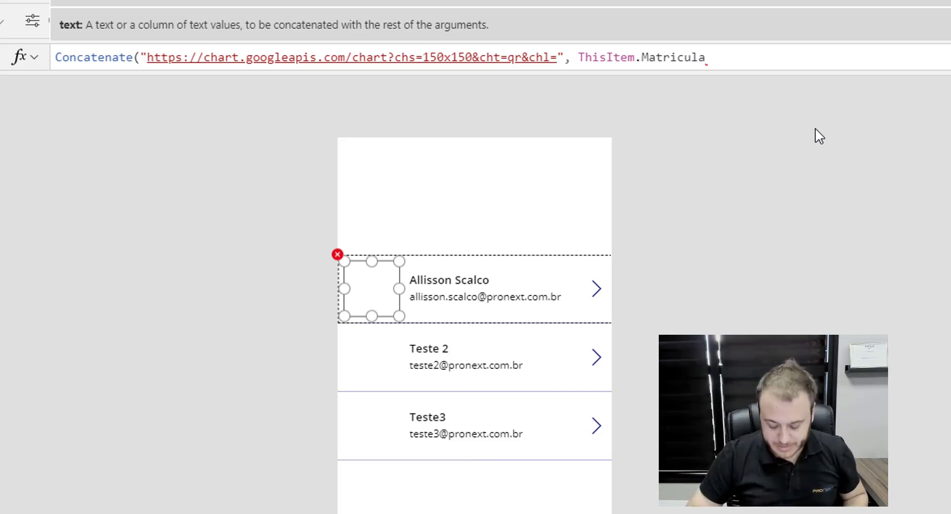
{"action": "type", "text": ")"}
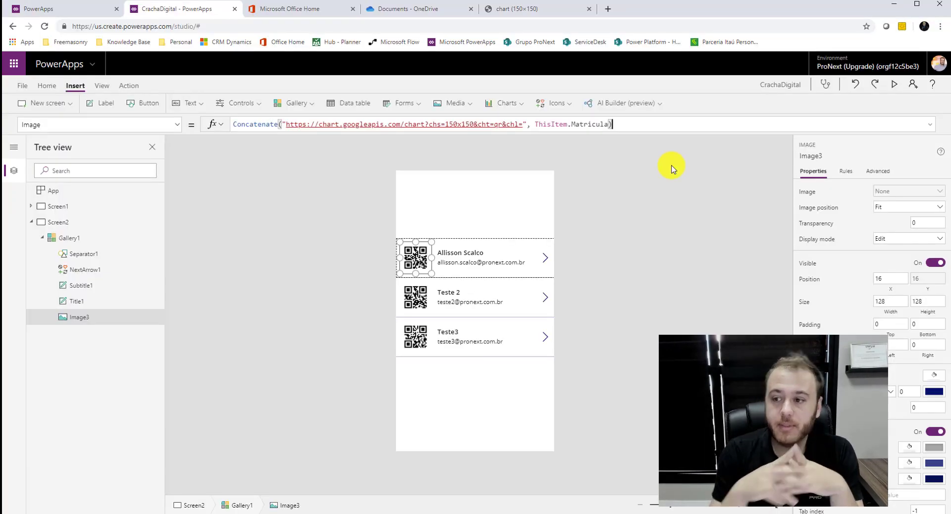
{"action": "left_click", "coordinate": [641, 255]}
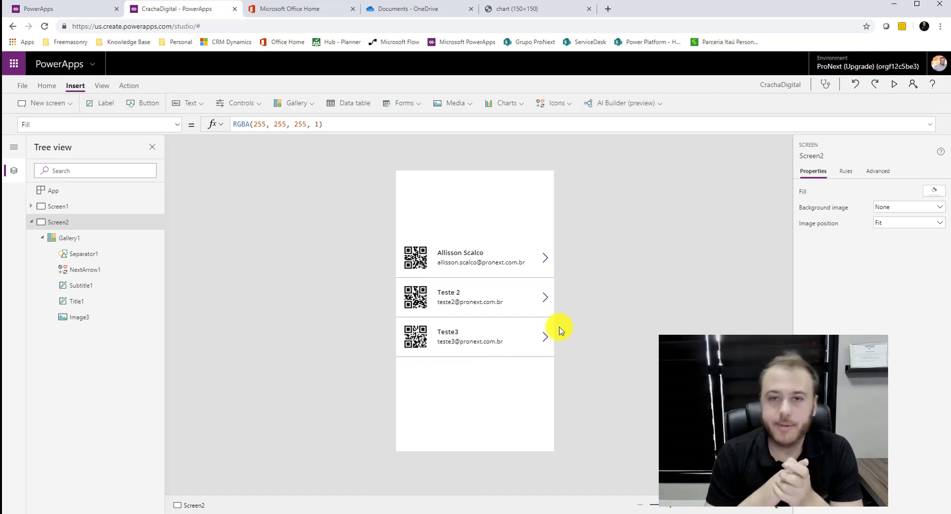
Preview the Screen2 employee gallery from its first-row arrow, then close the preview.
{"action": "left_click", "coordinate": [31, 222]}
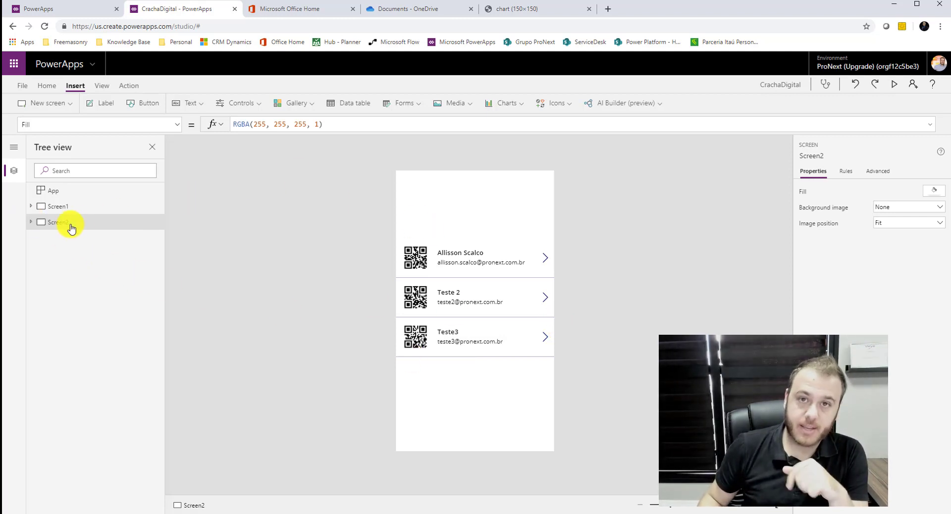
{"action": "left_click", "coordinate": [547, 265]}
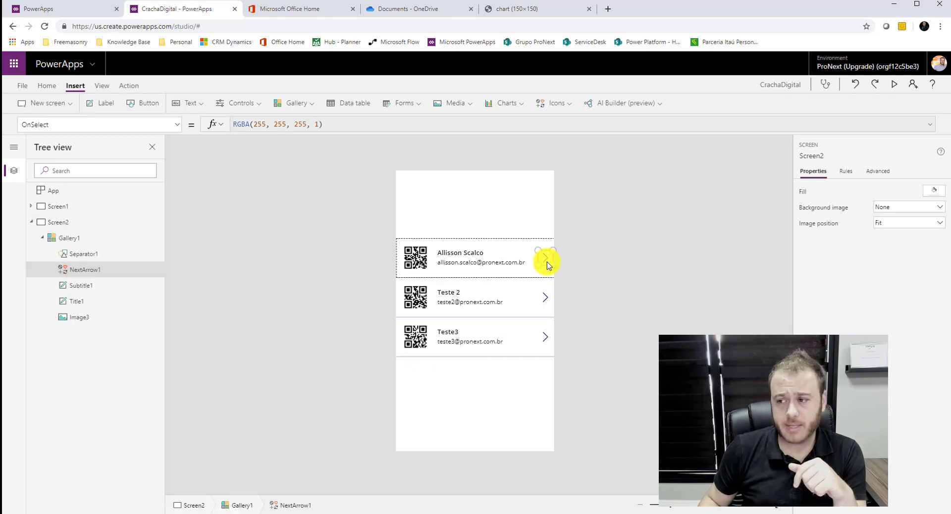
{"action": "left_click", "coordinate": [895, 85]}
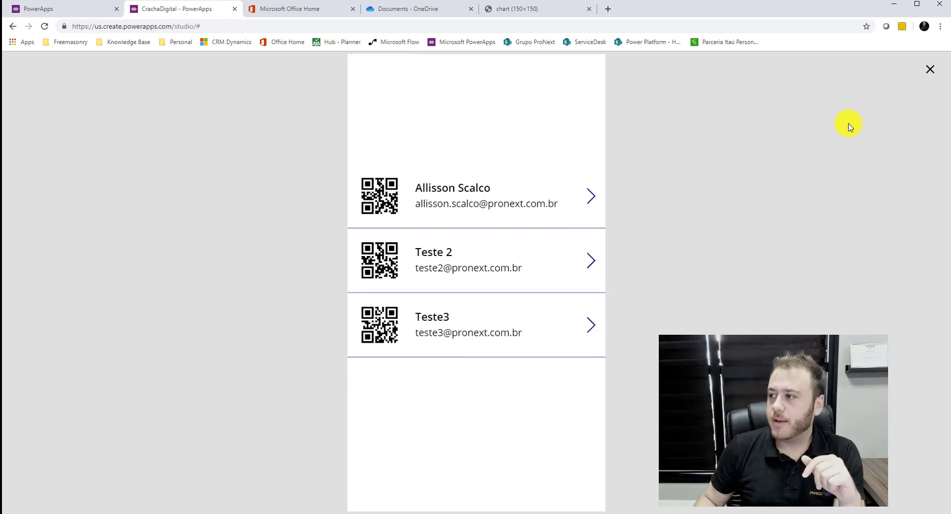
{"action": "left_click", "coordinate": [928, 72]}
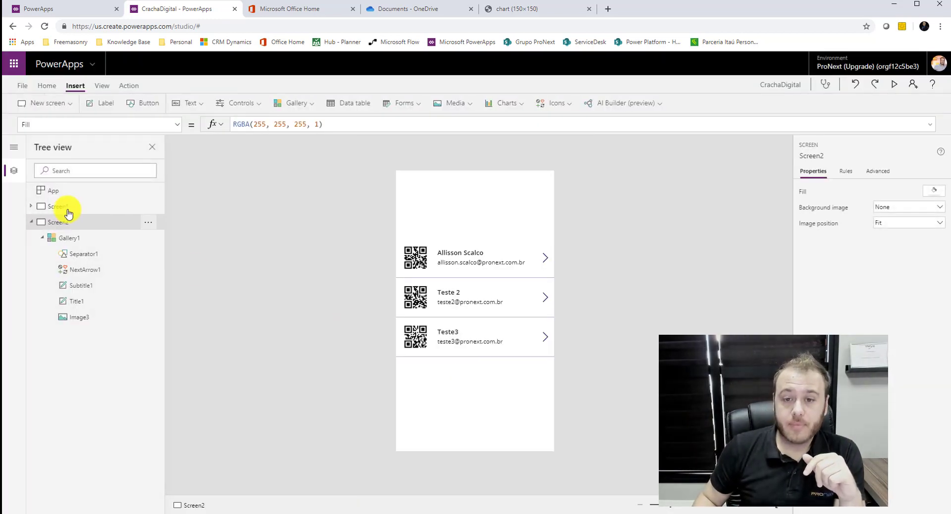
Preview the Screen1 badge with photo, name, matricula 1252 and QR code, then show App's startup formula.
{"action": "left_click", "coordinate": [63, 207]}
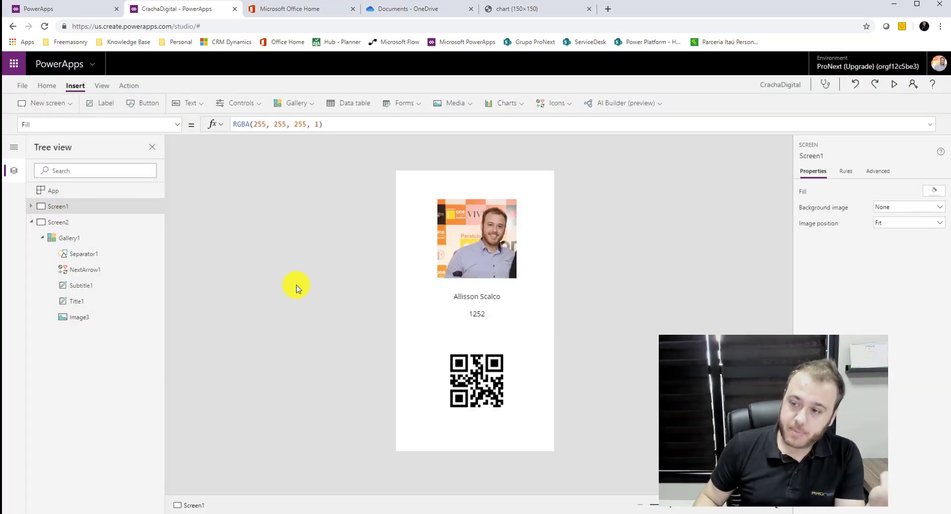
{"action": "left_click", "coordinate": [895, 85]}
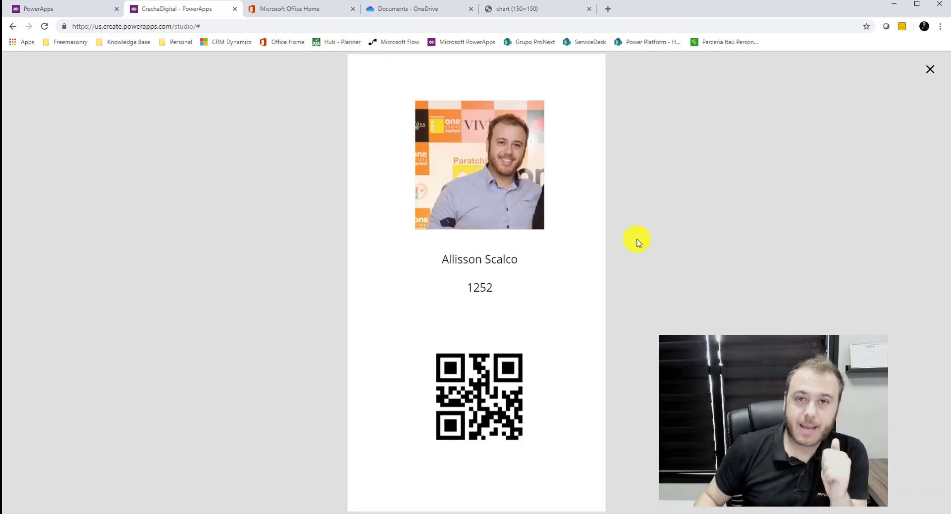
{"action": "left_click", "coordinate": [930, 74]}
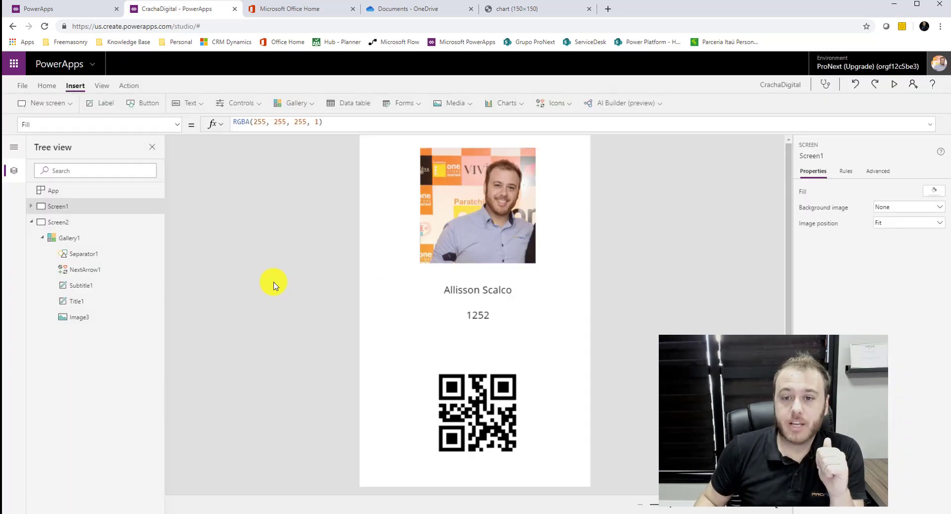
{"action": "left_click", "coordinate": [85, 193]}
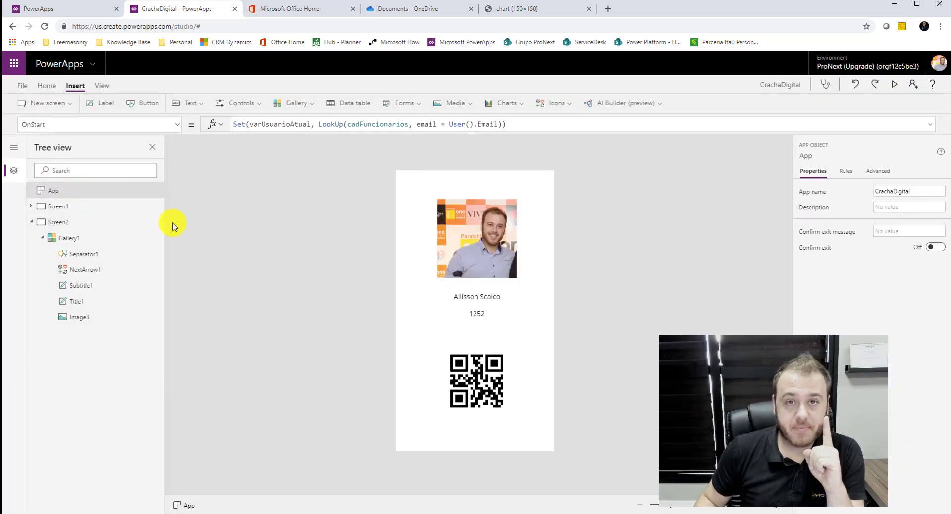
Review OnStart's varUsuarioAtual employee lookup, then show Image2's Google Chart URL formula using Matricula.
{"action": "left_click", "coordinate": [263, 126]}
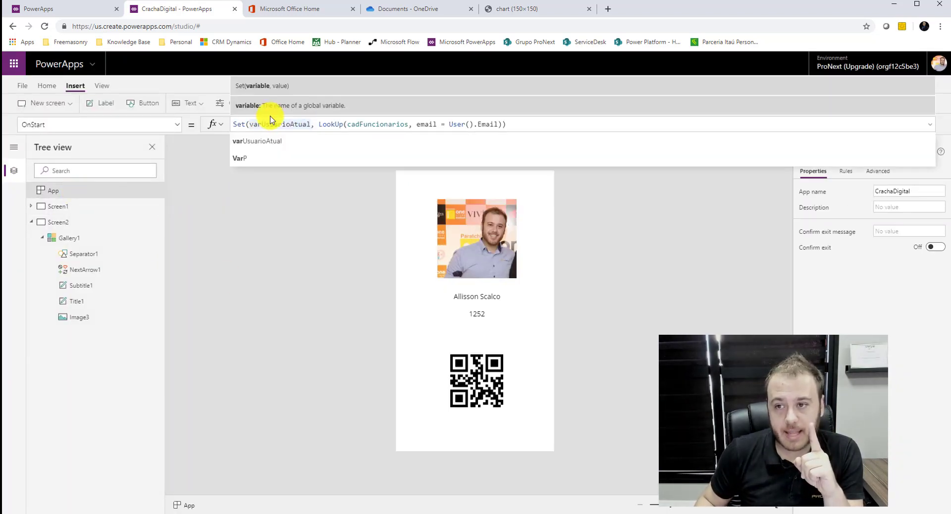
{"action": "left_click", "coordinate": [383, 125]}
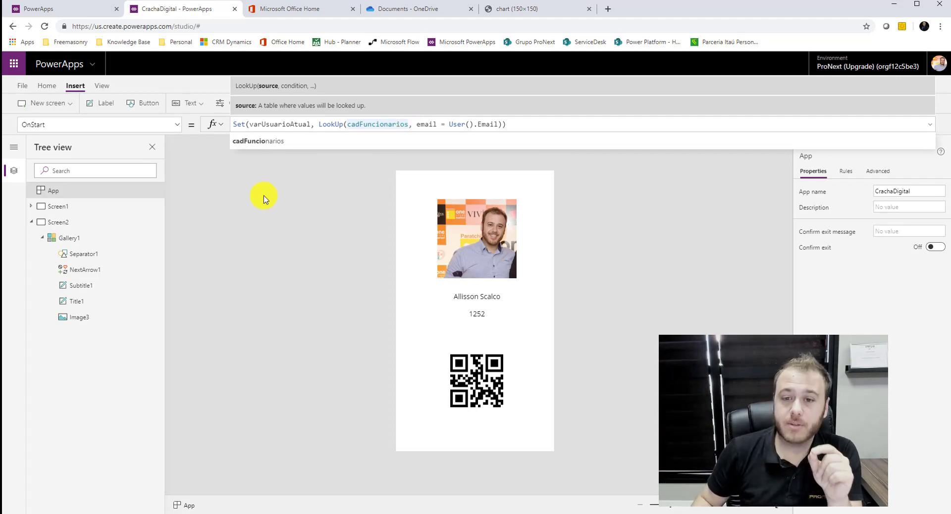
{"action": "left_click", "coordinate": [381, 279]}
{"action": "left_click", "coordinate": [477, 394]}
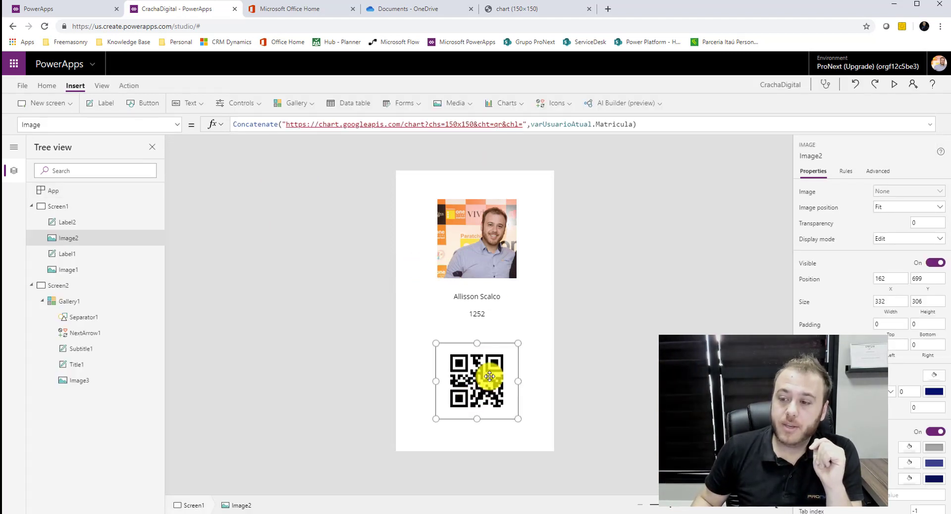
{"action": "left_click", "coordinate": [383, 126]}
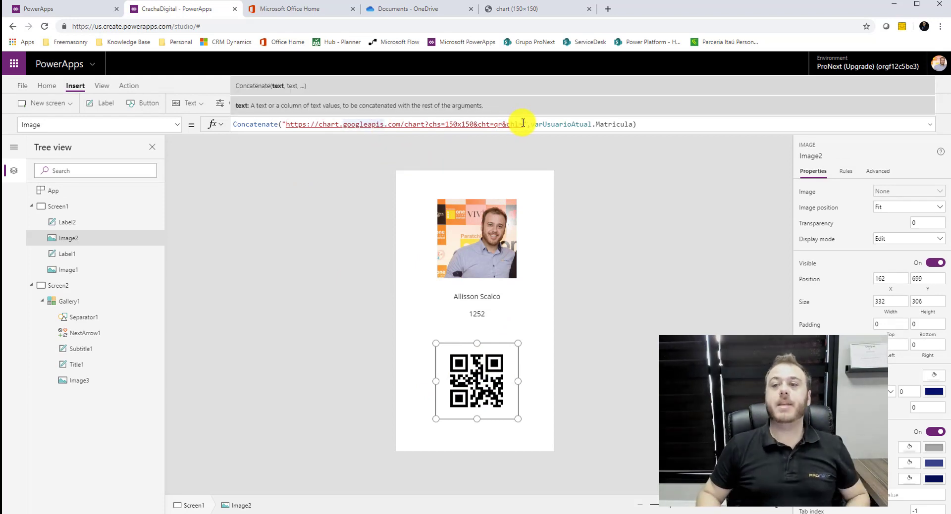